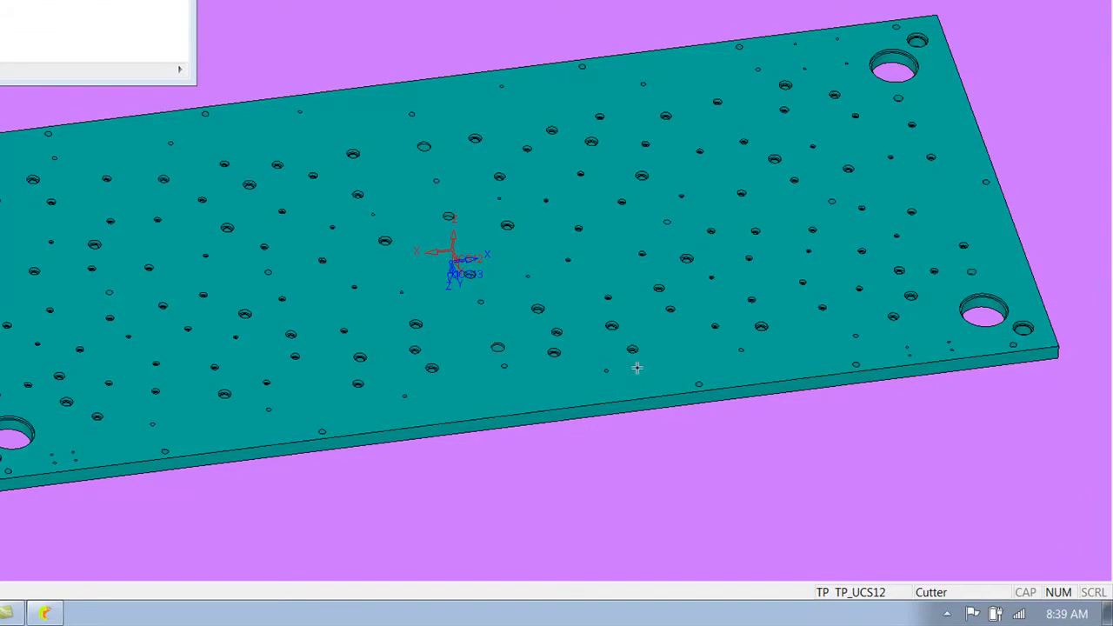
# Examine the hole pattern on both faces of the retainer plate from several angles
pyautogui.keyDown('ctrl'); pyautogui.moveTo(651, 370); pyautogui.dragTo(539, 304, button='right'); pyautogui.keyUp('ctrl')
pyautogui.keyDown('ctrl'); pyautogui.moveTo(408, 245); pyautogui.dragTo(745, 154, button='middle'); pyautogui.keyUp('ctrl')
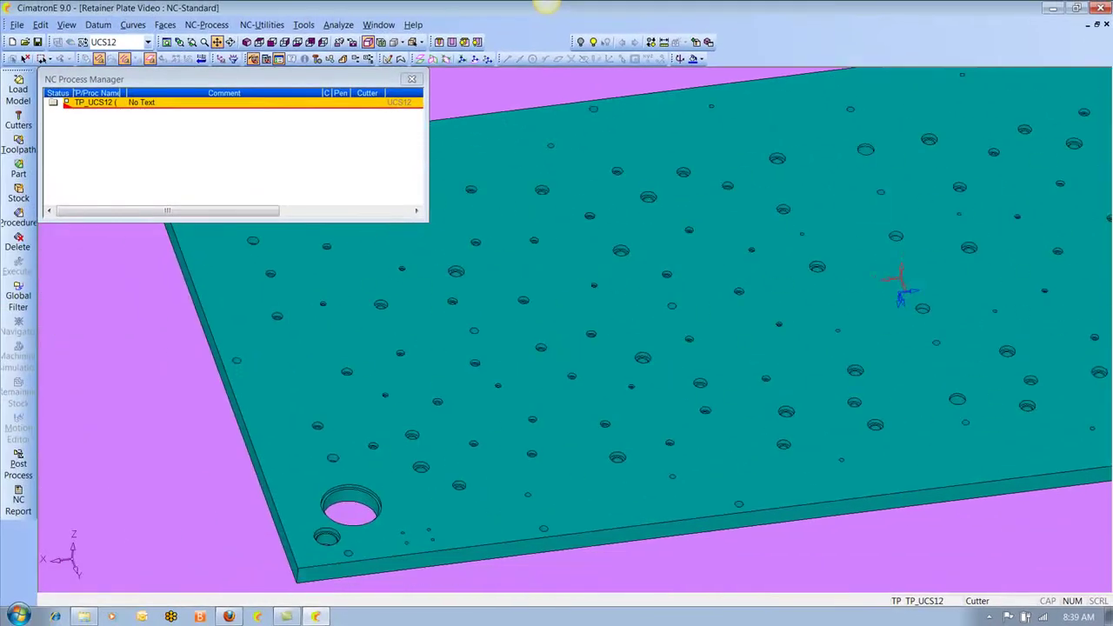
pyautogui.scroll(5, 654, 399)
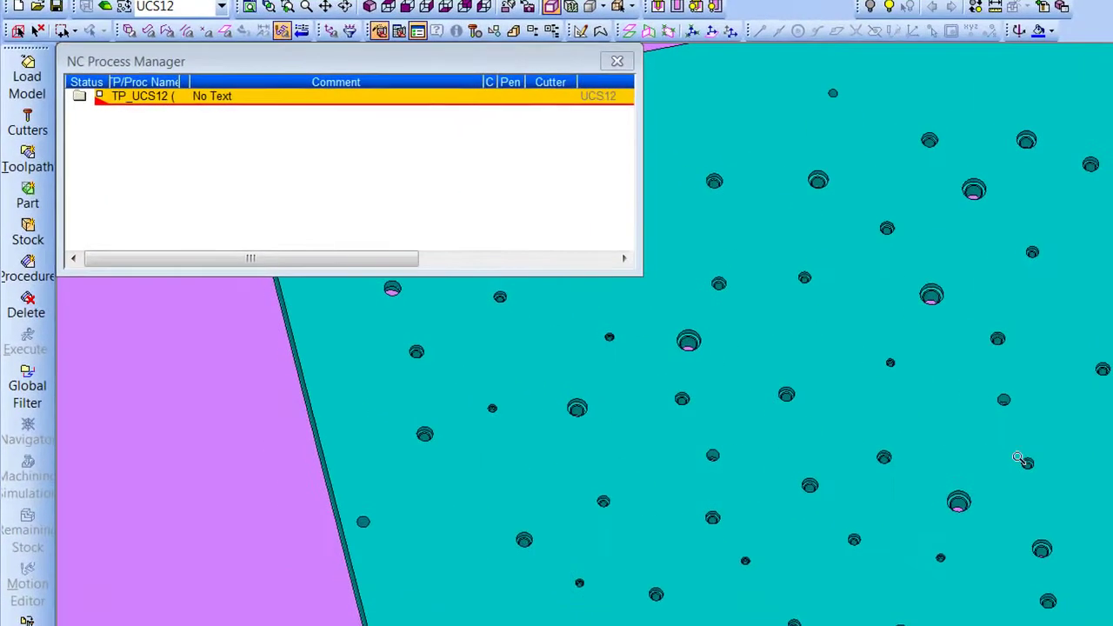
pyautogui.keyDown('ctrl'); pyautogui.moveTo(1018, 424); pyautogui.dragTo(945, 447, button='middle'); pyautogui.keyUp('ctrl')
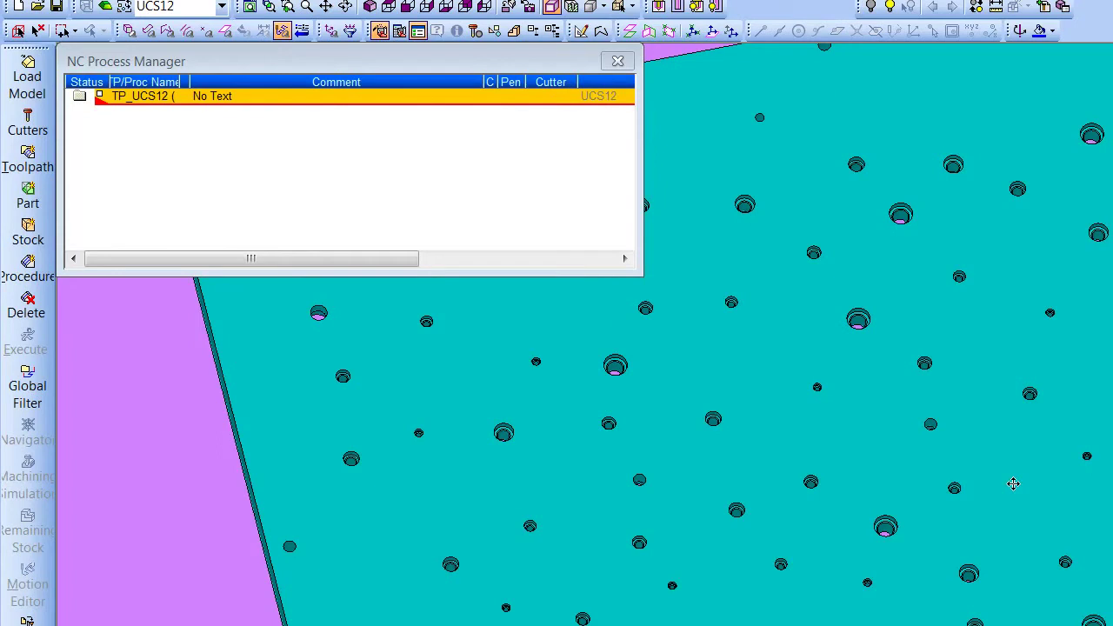
pyautogui.moveTo(1023, 494); pyautogui.dragTo(1017, 473, button='middle')
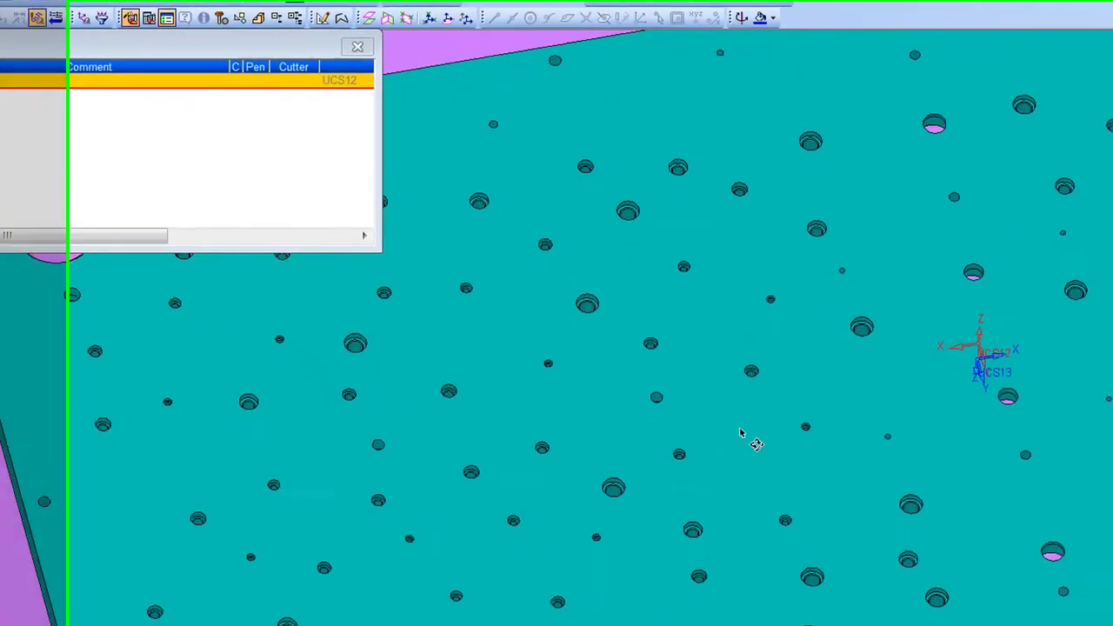
pyautogui.keyDown('ctrl'); pyautogui.moveTo(1015, 471); pyautogui.dragTo(1105, 622, button='right'); pyautogui.keyUp('ctrl')
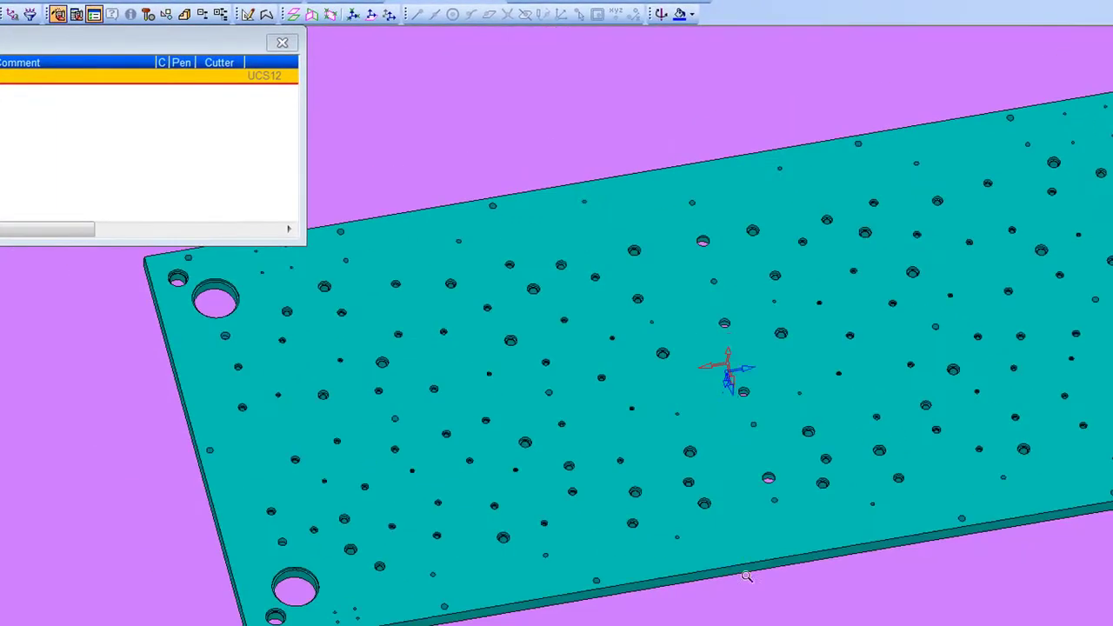
pyautogui.moveTo(713, 500); pyautogui.dragTo(1052, 359, button='middle')
pyautogui.keyDown('ctrl'); pyautogui.moveTo(914, 564); pyautogui.dragTo(835, 487, button='right'); pyautogui.keyUp('ctrl')
pyautogui.keyDown('ctrl'); pyautogui.moveTo(629, 505); pyautogui.dragTo(759, 449, button='middle'); pyautogui.keyUp('ctrl')
pyautogui.moveTo(571, 573); pyautogui.dragTo(564, 518, button='middle')
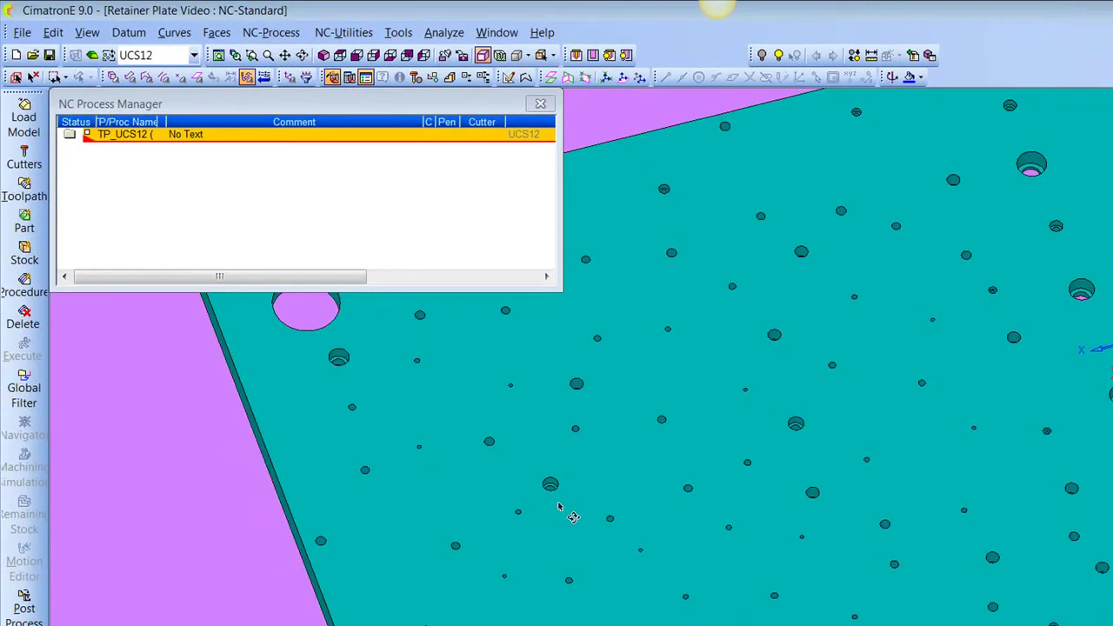
pyautogui.moveTo(514, 467); pyautogui.dragTo(685, 459, button='middle')
pyautogui.moveTo(809, 389); pyautogui.dragTo(709, 477, button='middle')
pyautogui.moveTo(977, 402); pyautogui.dragTo(795, 406, button='middle')
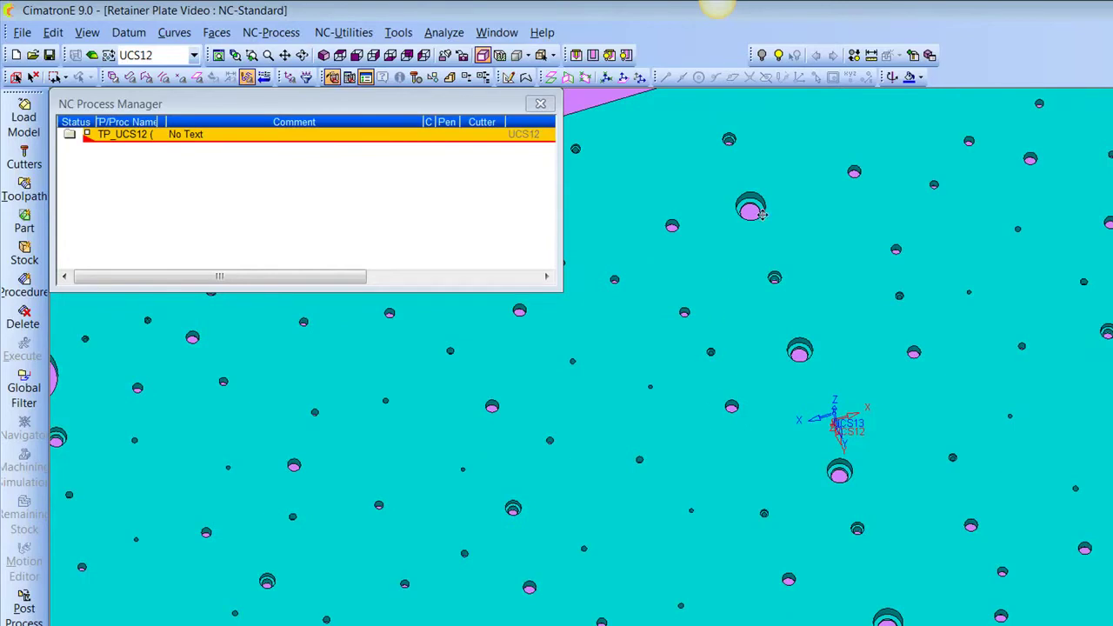
pyautogui.scroll(-5, 838, 222)
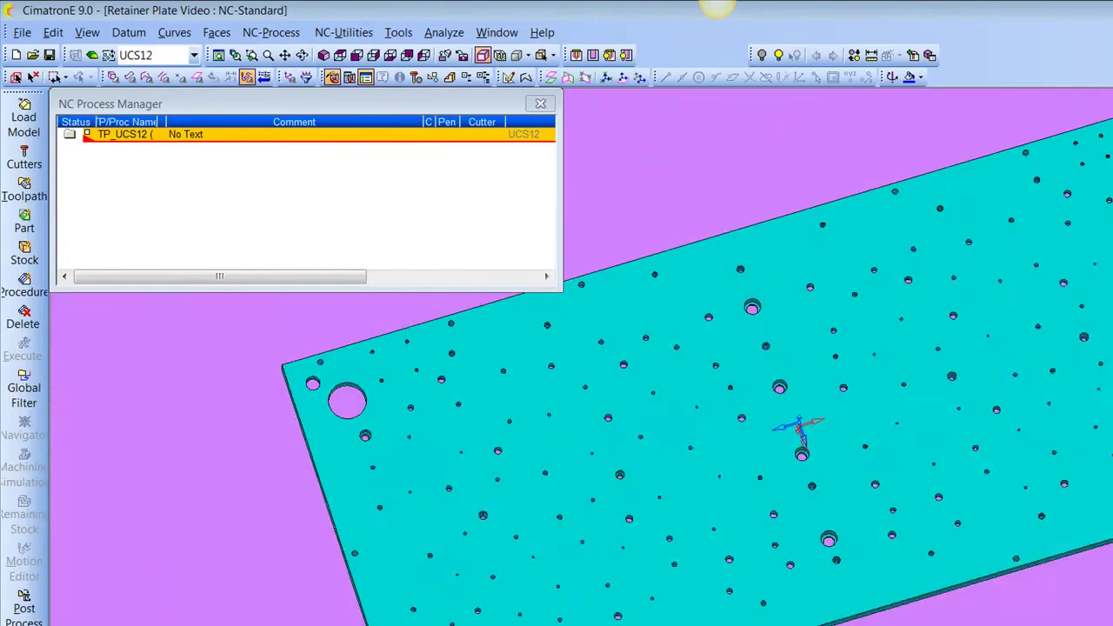
pyautogui.moveTo(896, 365); pyautogui.dragTo(774, 332, button='middle')
# Create a new Drill procedure under the UCS12 toolpath using the Automated Drill 3x strategy
pyautogui.rightClick(120, 181)
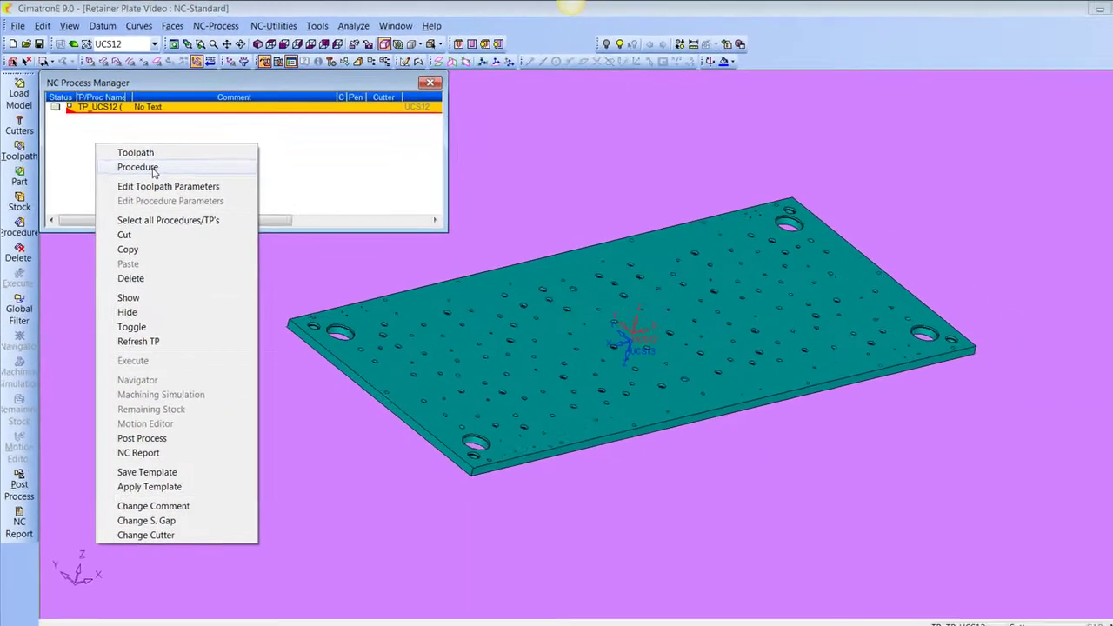
pyautogui.click(174, 211)
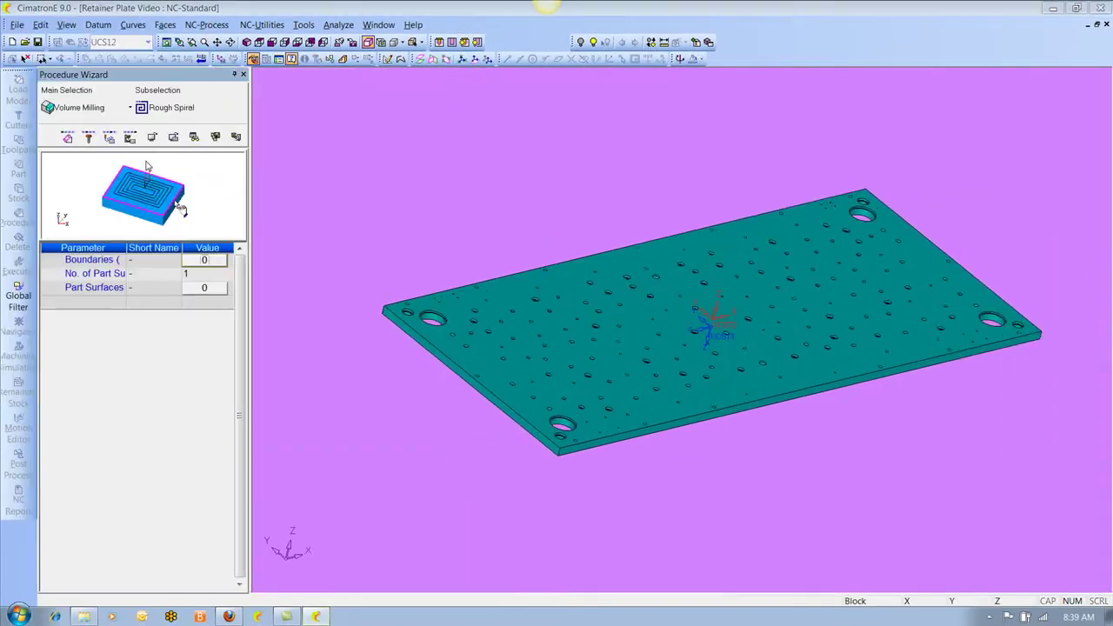
pyautogui.click(92, 108)
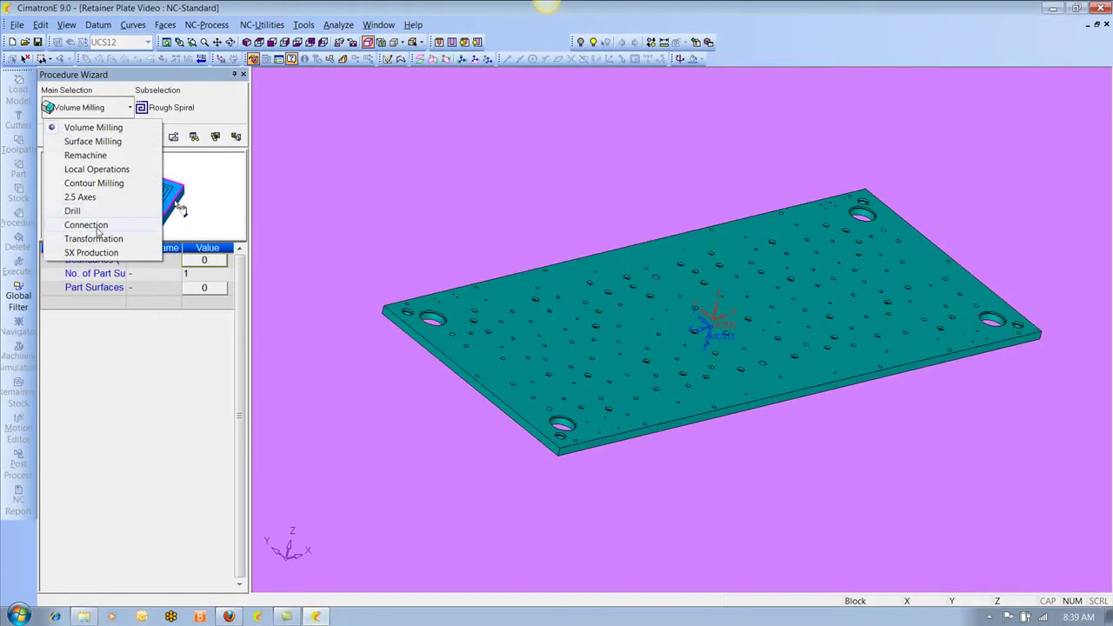
pyautogui.click(96, 212)
pyautogui.click(162, 107)
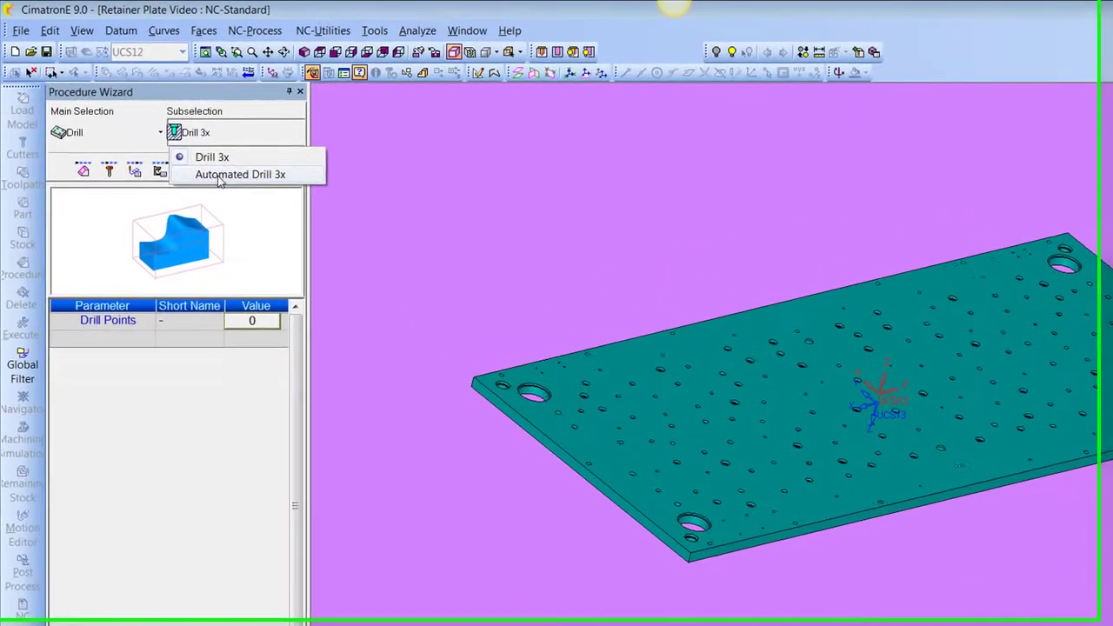
pyautogui.click(177, 143)
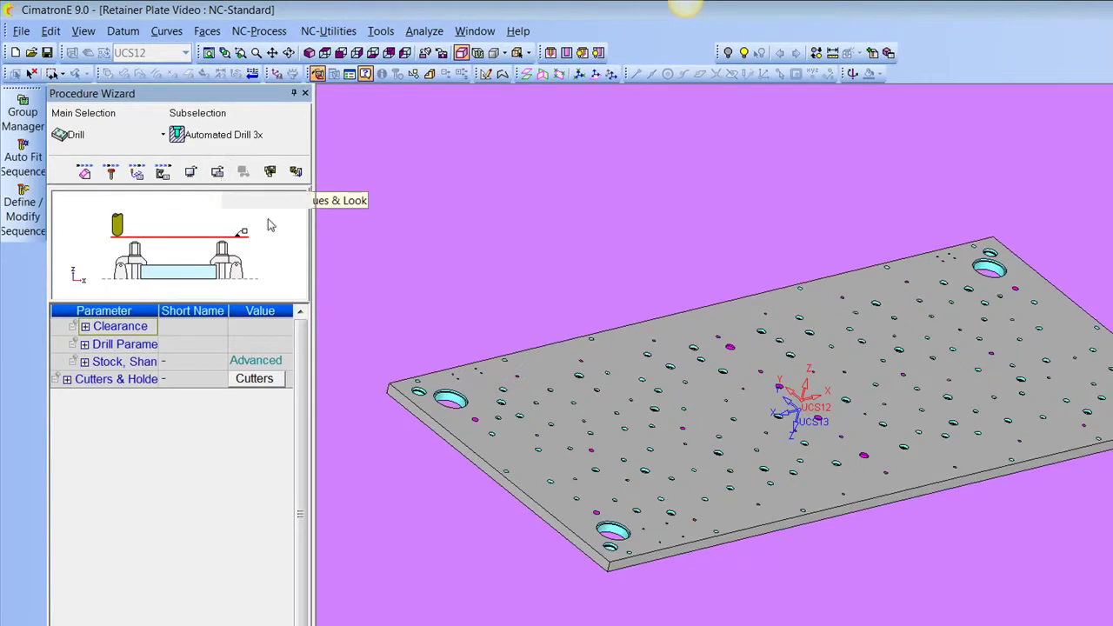
# Select every hole in the plate with the Group Manager and automatically sort them into groups
pyautogui.scroll(6, 703, 421)
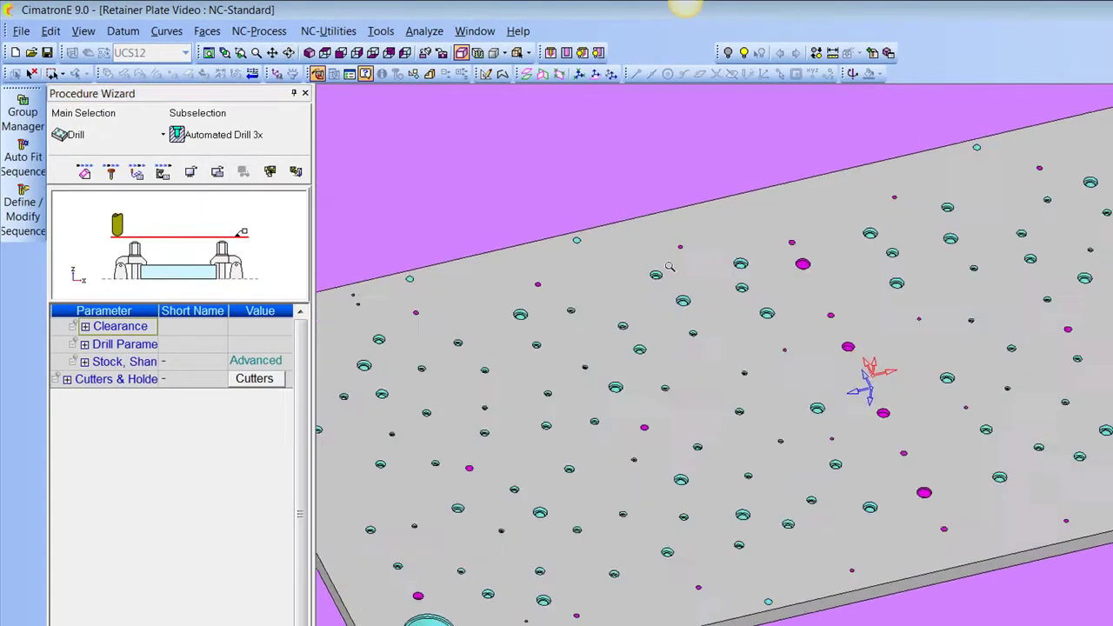
pyautogui.keyDown('ctrl'); pyautogui.moveTo(638, 322); pyautogui.dragTo(894, 333, button='middle'); pyautogui.keyUp('ctrl')
pyautogui.moveTo(826, 352)
pyautogui.keyDown('ctrl'); pyautogui.mouseDown(button='right')
pyautogui.moveTo(827, 281)
pyautogui.moveTo(825, 361)
pyautogui.mouseUp(button='right'); pyautogui.keyUp('ctrl')
pyautogui.scroll(-5, 826, 360)
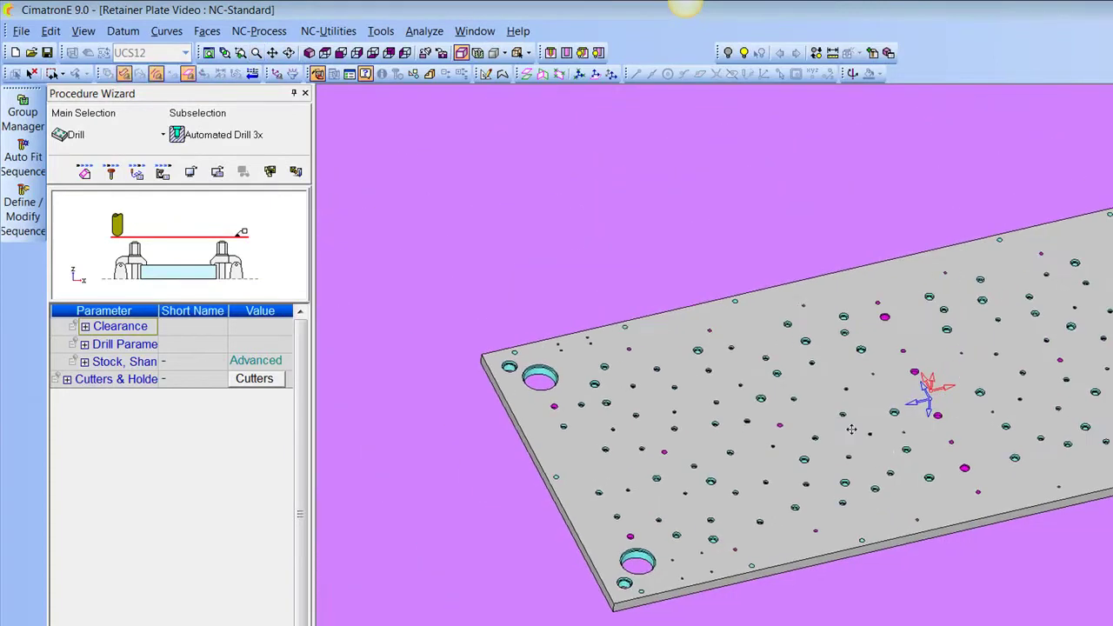
pyautogui.scroll(-3, 803, 351)
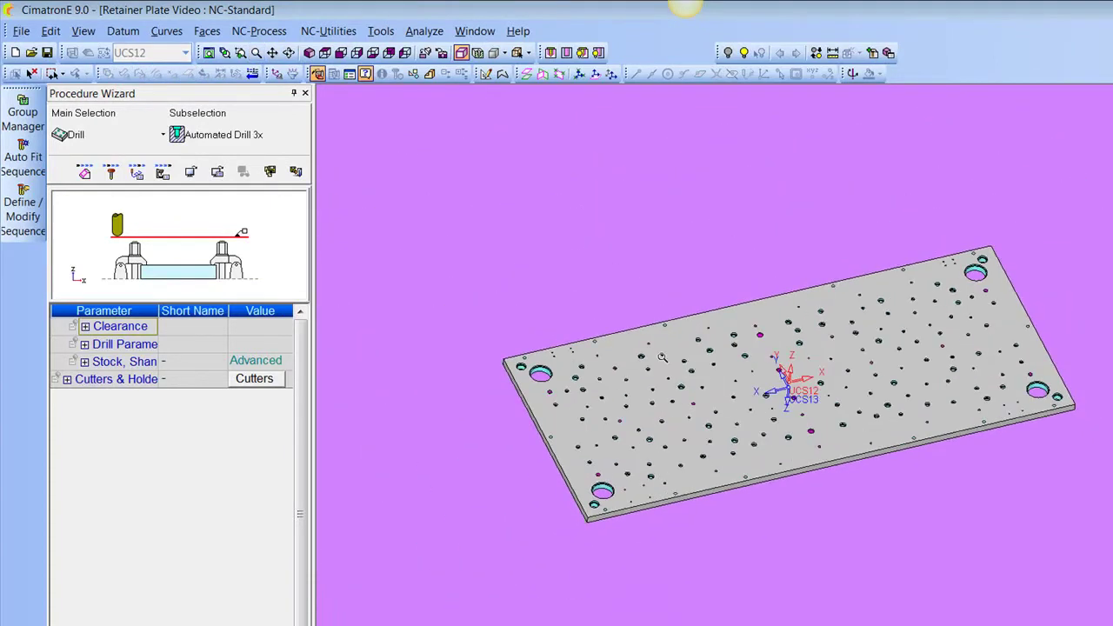
pyautogui.click(22, 118)
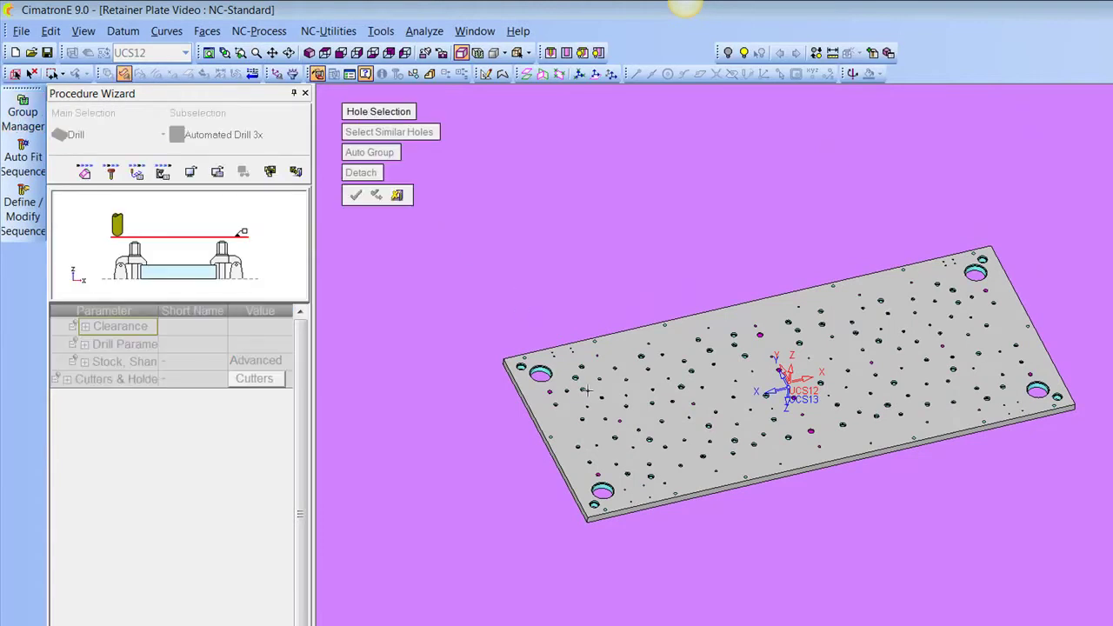
pyautogui.moveTo(456, 252); pyautogui.dragTo(1052, 532)
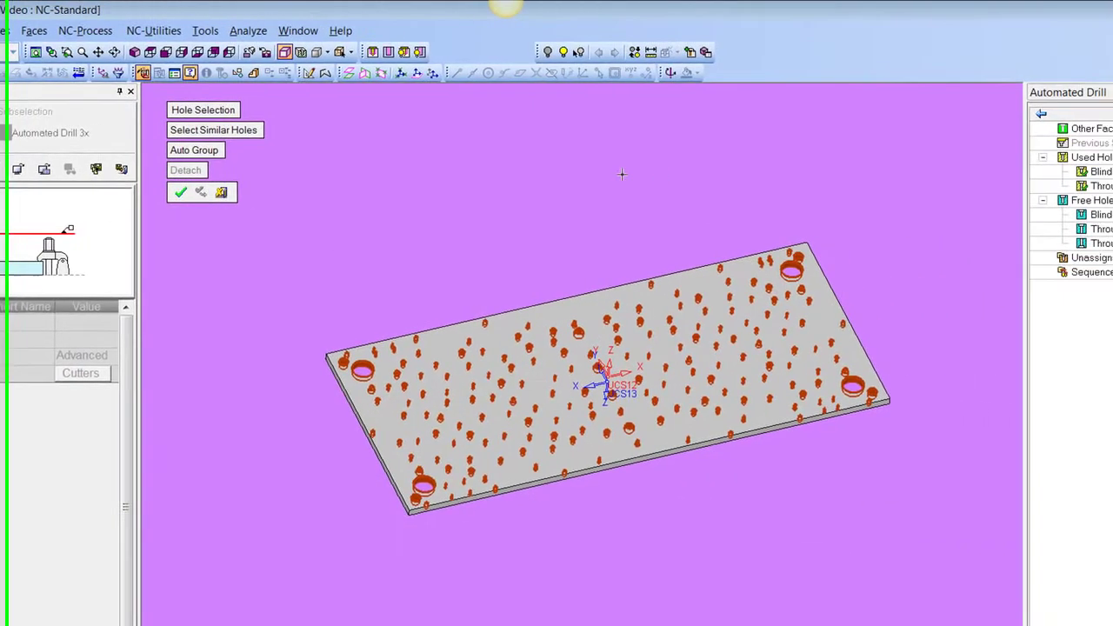
pyautogui.middleClick(615, 177)
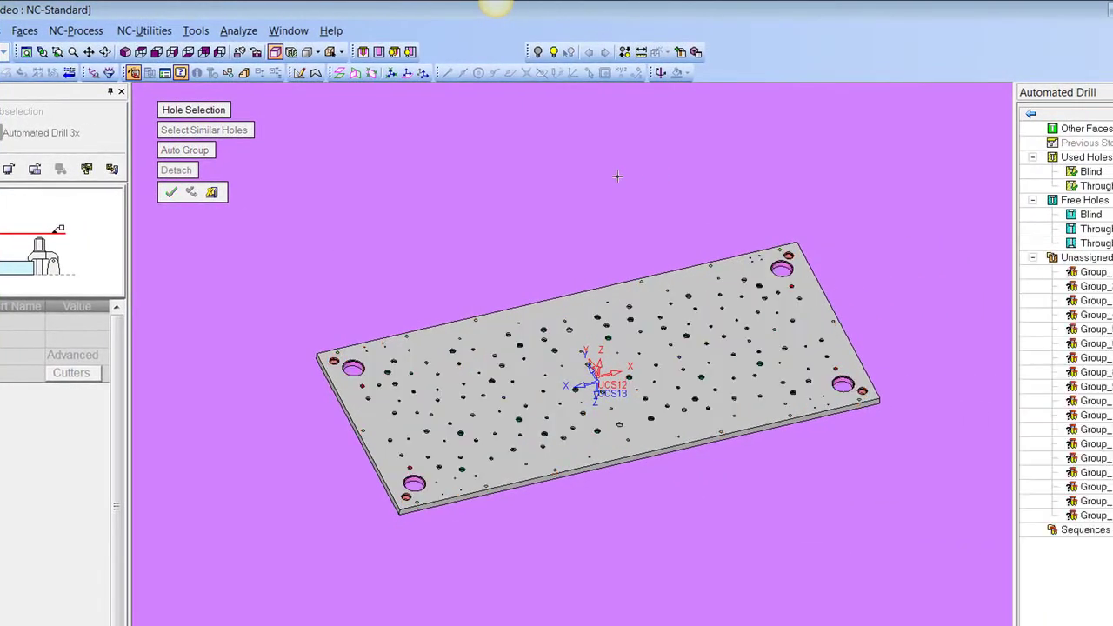
# Examine the color-coded hole groups across the plate up close
pyautogui.keyDown('ctrl'); pyautogui.moveTo(643, 430); pyautogui.dragTo(700, 313, button='right'); pyautogui.keyUp('ctrl')
pyautogui.keyDown('ctrl'); pyautogui.moveTo(701, 313); pyautogui.dragTo(529, 411, button='middle'); pyautogui.keyUp('ctrl')
pyautogui.keyDown('ctrl'); pyautogui.moveTo(529, 412); pyautogui.dragTo(534, 383, button='right'); pyautogui.keyUp('ctrl')
pyautogui.keyDown('ctrl'); pyautogui.moveTo(943, 323); pyautogui.dragTo(776, 461, button='middle'); pyautogui.keyUp('ctrl')
pyautogui.keyDown('ctrl'); pyautogui.moveTo(765, 443); pyautogui.dragTo(667, 231, button='right'); pyautogui.keyUp('ctrl')
pyautogui.keyDown('ctrl'); pyautogui.moveTo(630, 372); pyautogui.dragTo(679, 324, button='middle'); pyautogui.keyUp('ctrl')
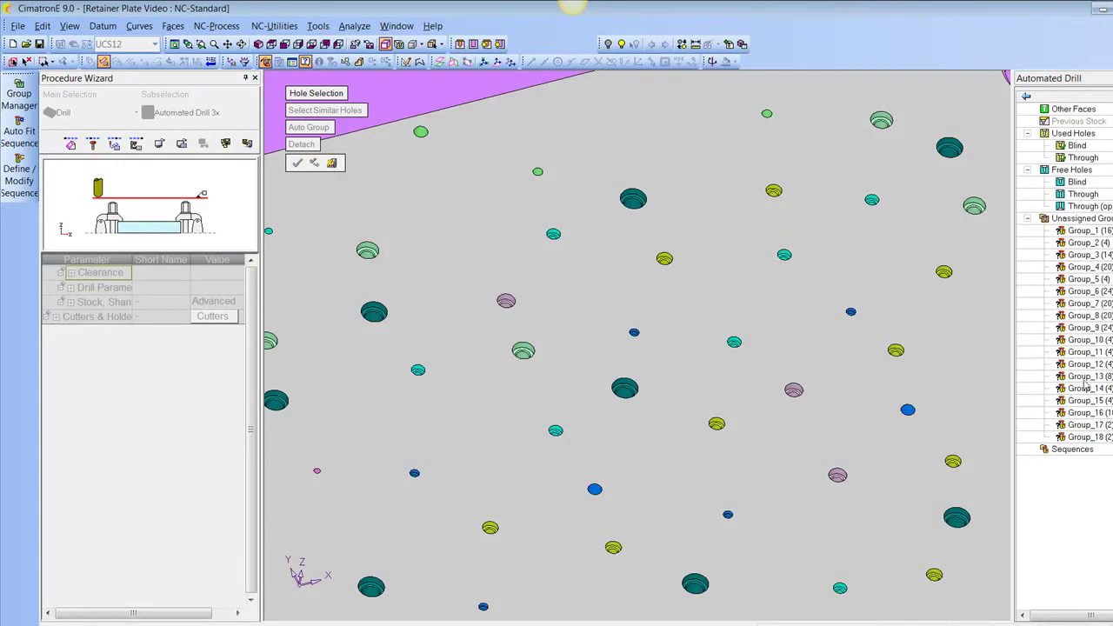
pyautogui.keyDown('ctrl'); pyautogui.moveTo(685, 236); pyautogui.dragTo(816, 182, button='middle'); pyautogui.keyUp('ctrl')
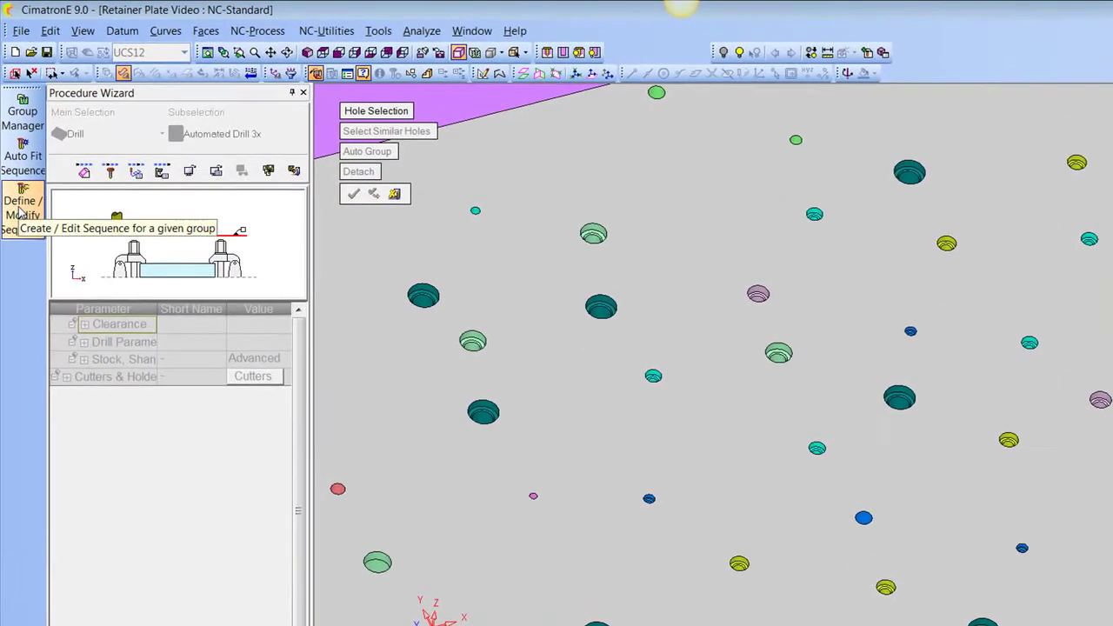
# Start defining a sequence for the dark teal counterbored hole group
pyautogui.click(19, 180)
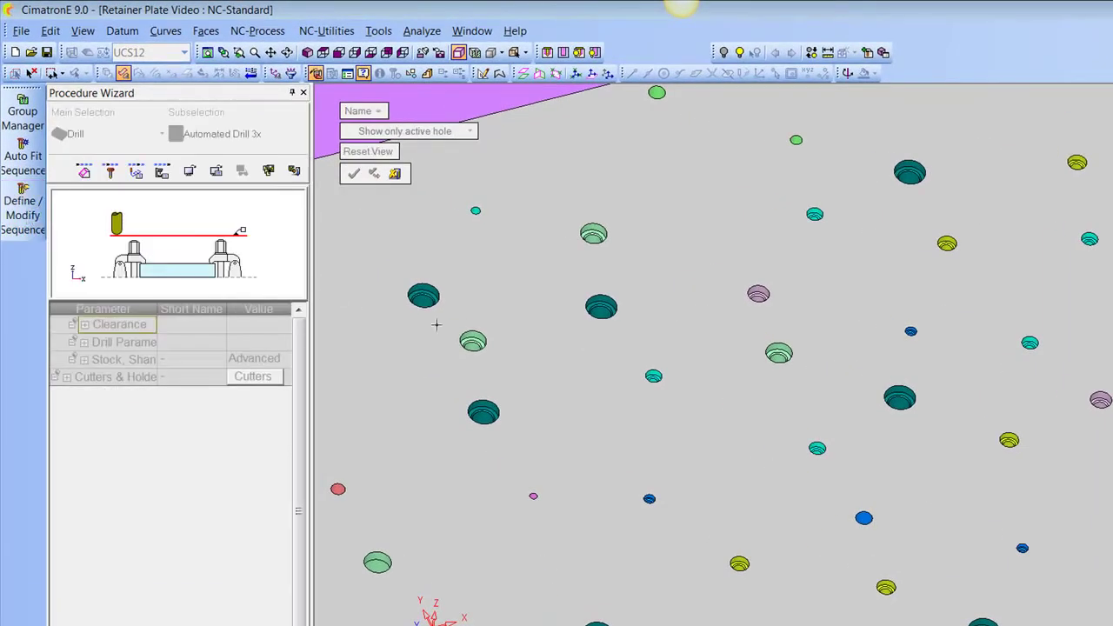
pyautogui.click(604, 309)
pyautogui.click(606, 305)
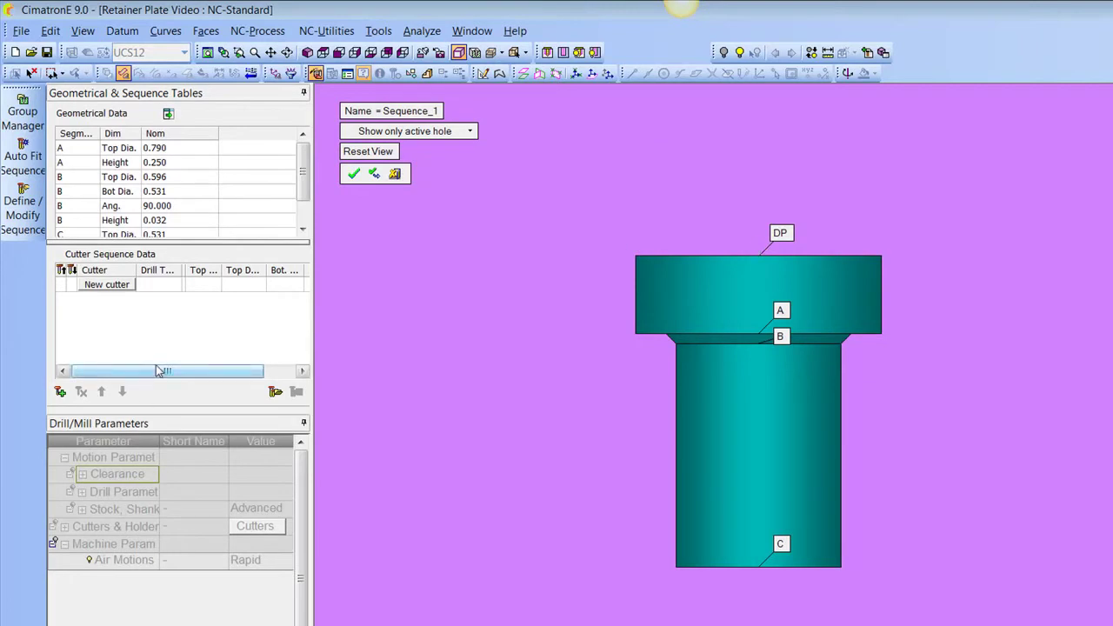
# Add the 0.125-diameter spot drill as the sequence's first cutter and view its bottom reference options, keeping DP
pyautogui.click(104, 284)
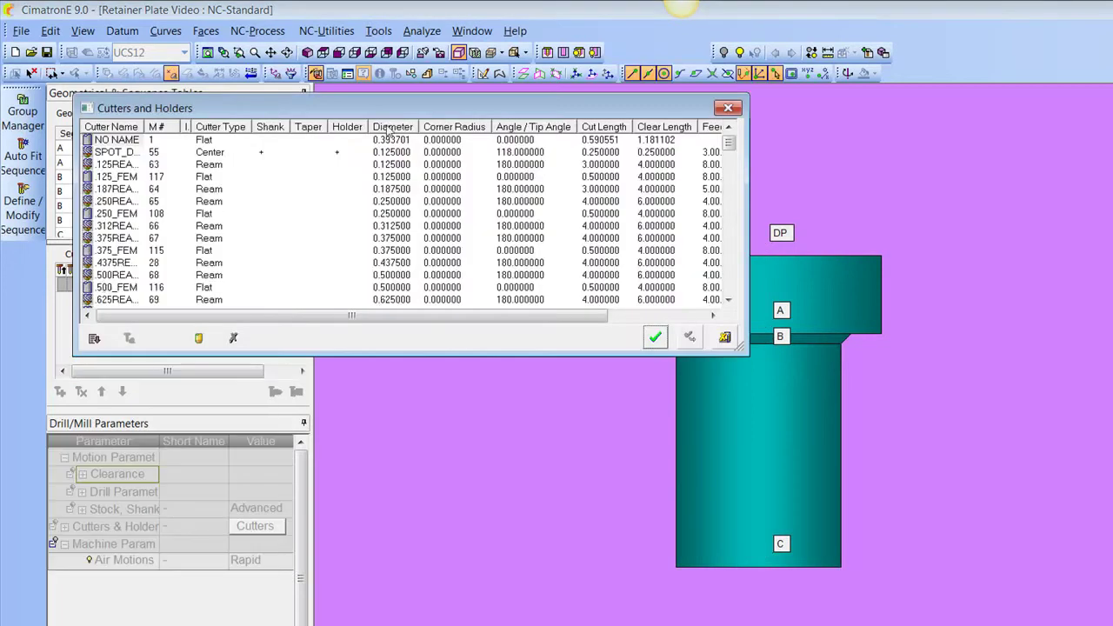
pyautogui.click(111, 152)
pyautogui.click(656, 337)
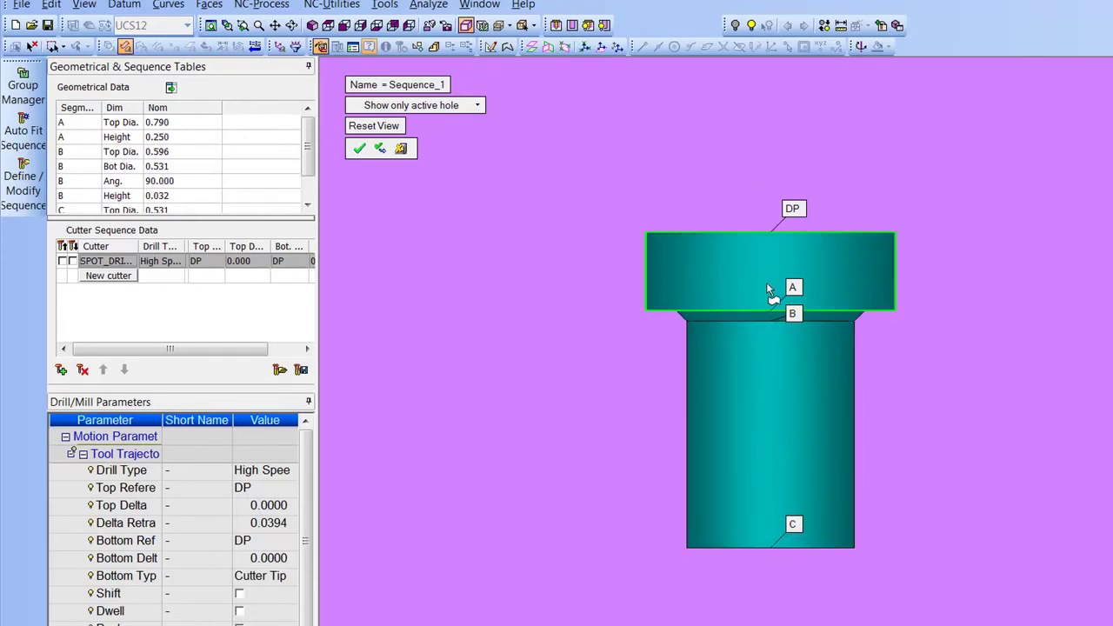
pyautogui.click(261, 539)
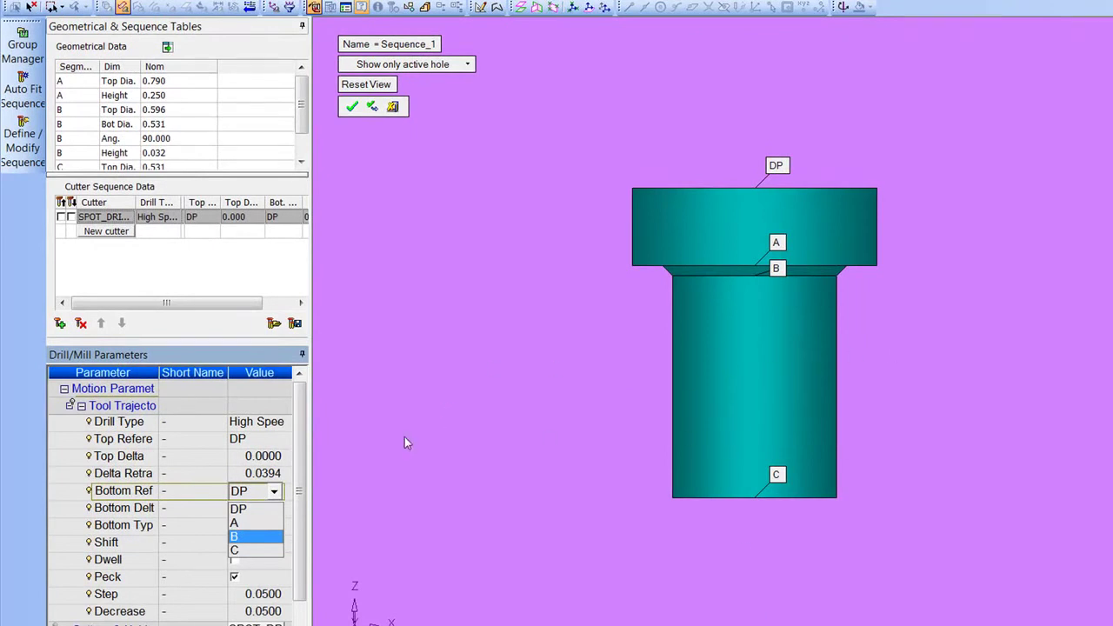
pyautogui.click(300, 408)
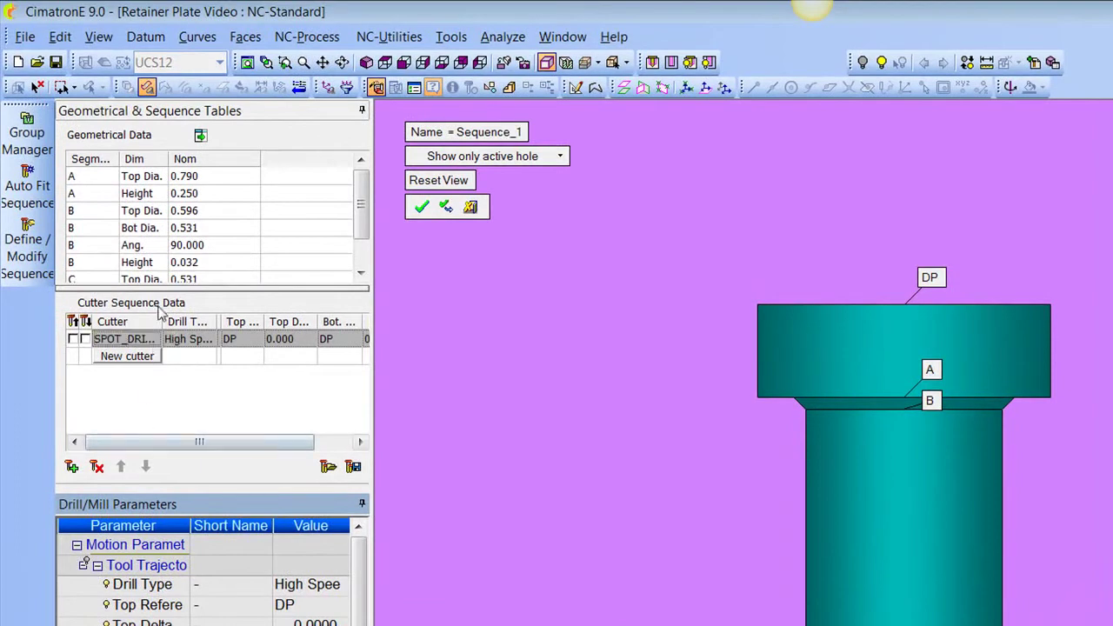
# Expand the geometrical data to include constraints and set segment A's top diameter constraint to Range
pyautogui.click(200, 135)
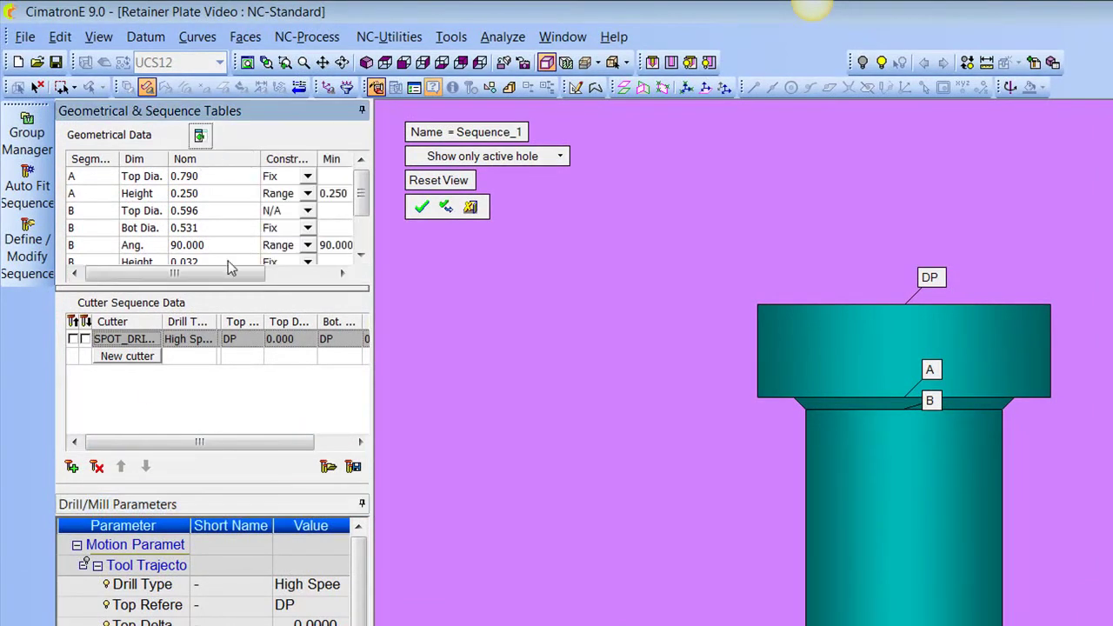
pyautogui.moveTo(244, 277); pyautogui.dragTo(264, 277)
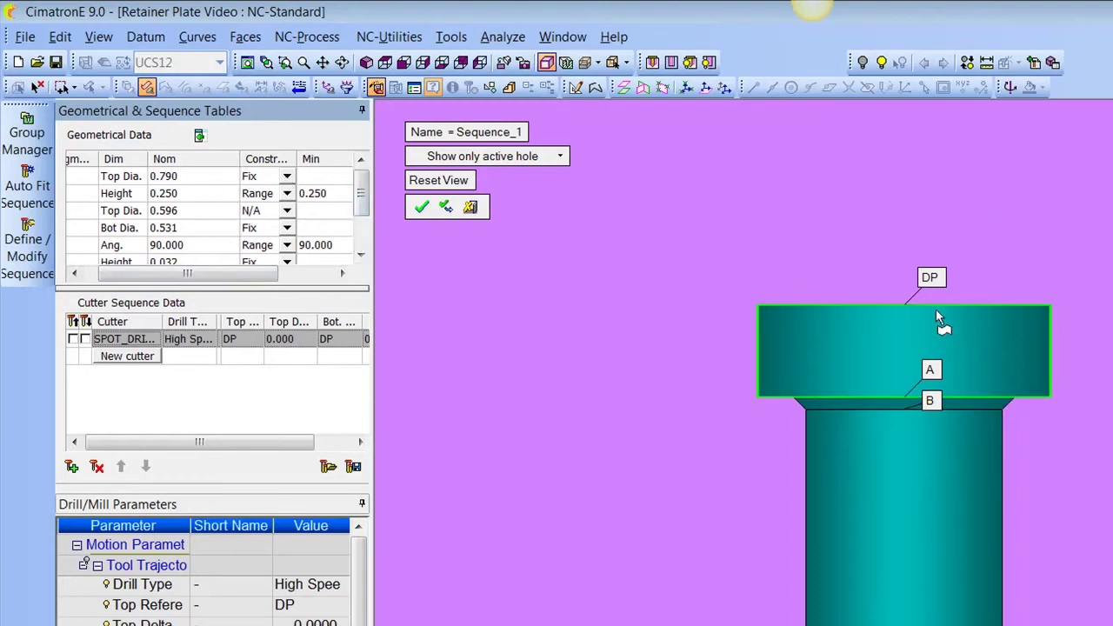
pyautogui.moveTo(233, 278); pyautogui.dragTo(198, 280)
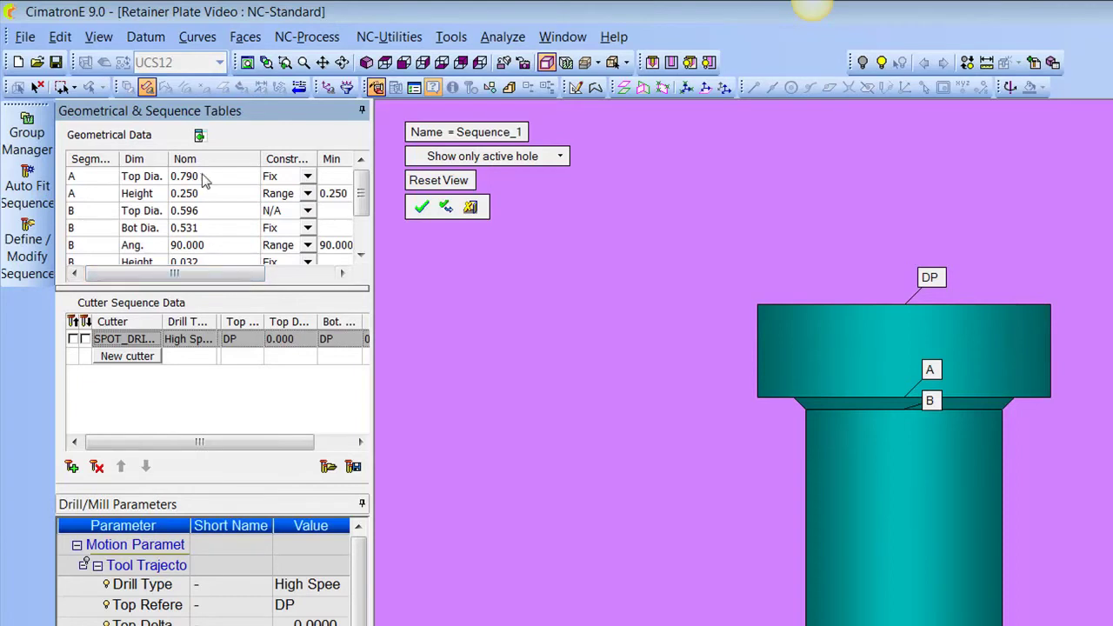
pyautogui.click(307, 176)
pyautogui.click(276, 209)
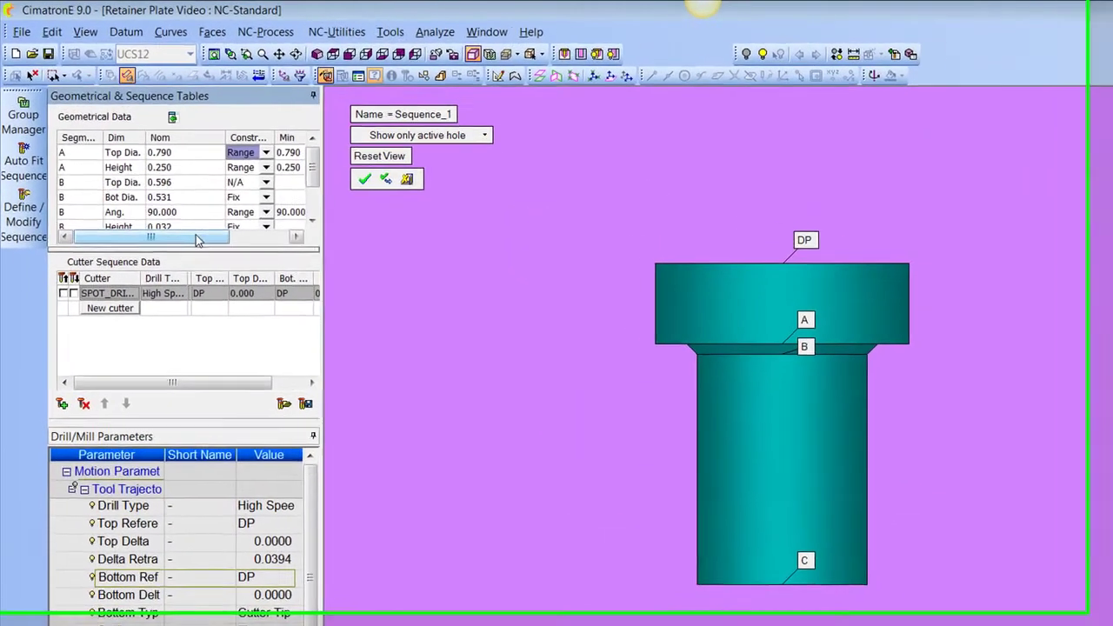
# Set segment A's top diameter range to a minimum of .788 and a maximum of .812
pyautogui.moveTo(152, 185); pyautogui.dragTo(155, 185)
pyautogui.moveTo(206, 246); pyautogui.dragTo(222, 245)
pyautogui.click(261, 156)
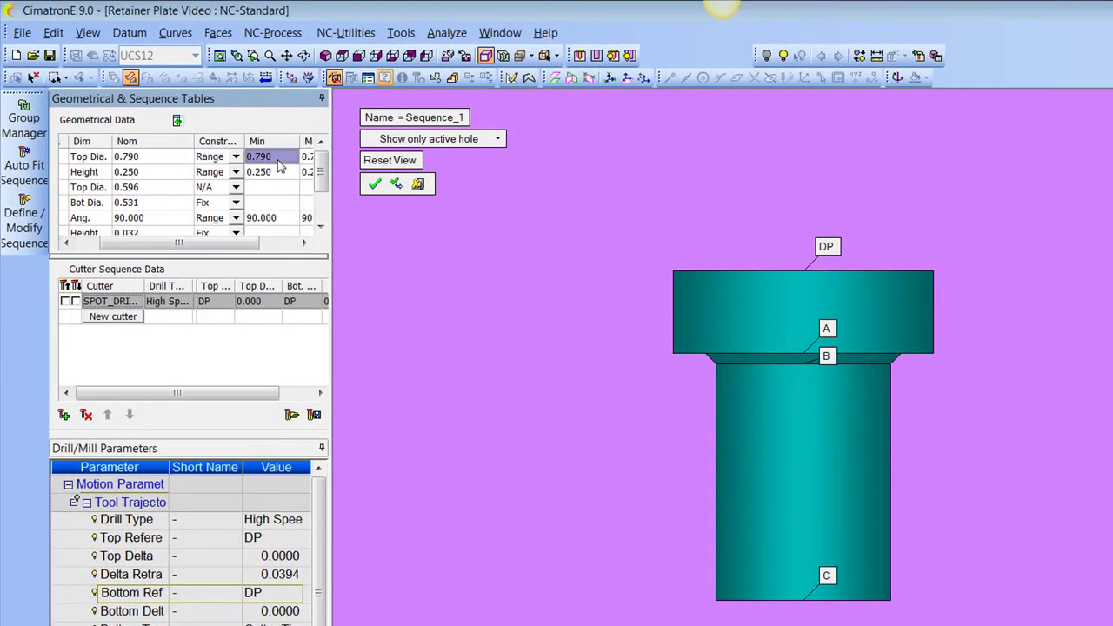
pyautogui.write('.')
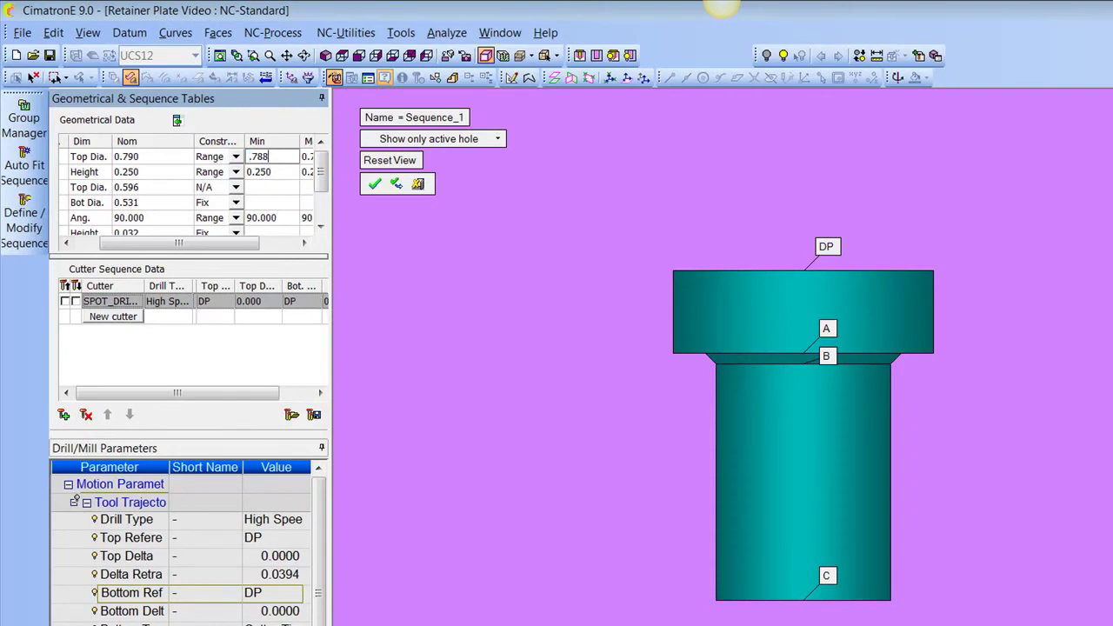
pyautogui.write('788')
pyautogui.moveTo(234, 243); pyautogui.dragTo(257, 243)
pyautogui.click(280, 157)
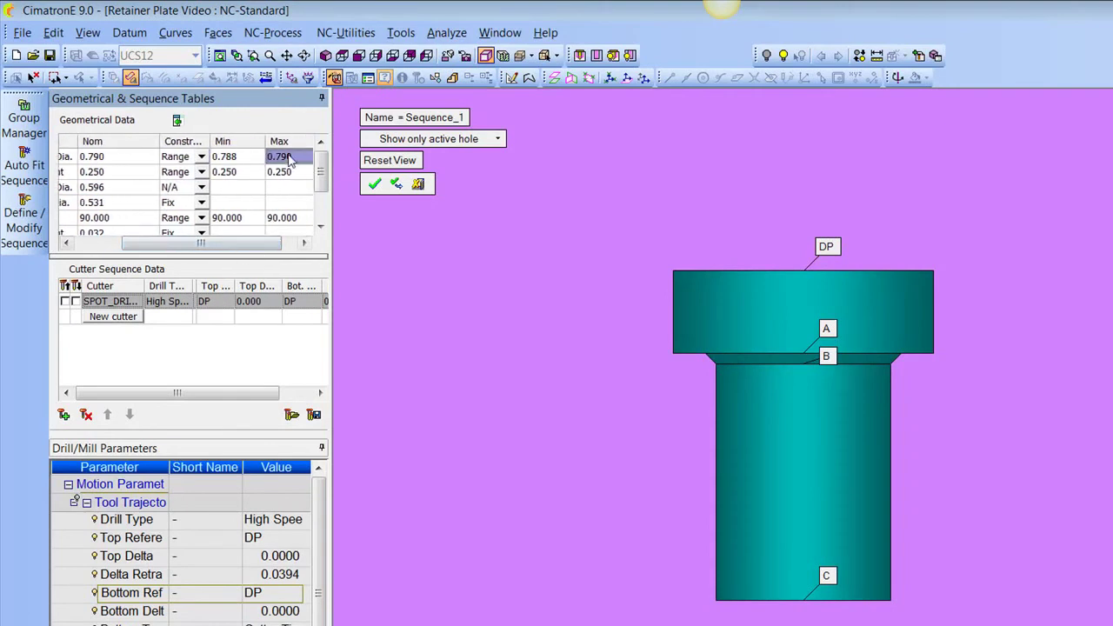
pyautogui.write('.812')
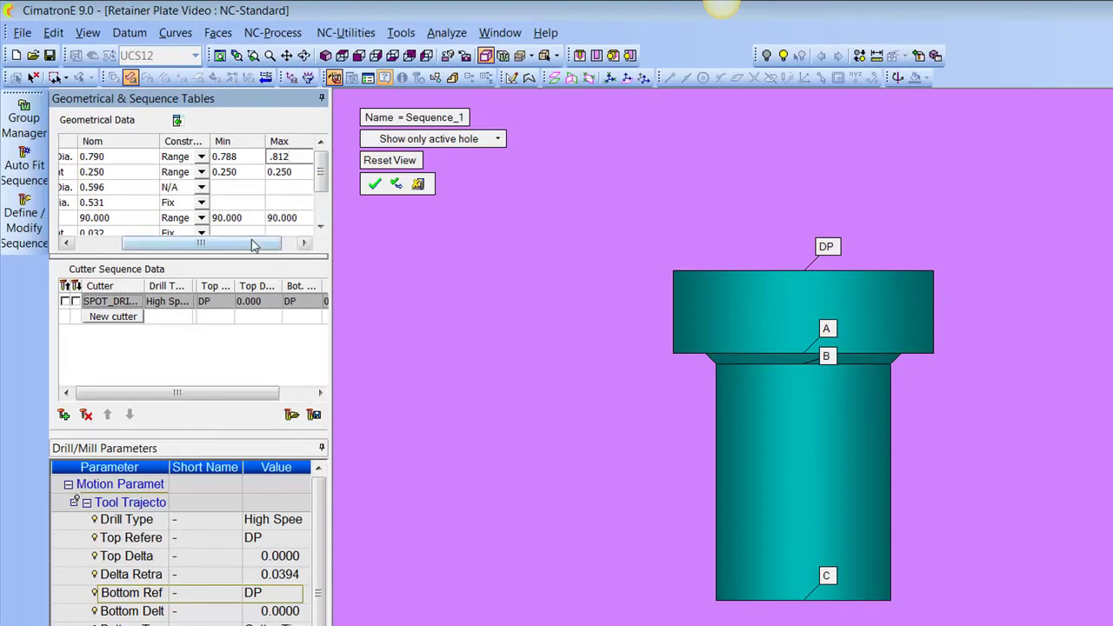
# Review the geometric constraints of segments A, B and C, and leave the sequence definition without saving it
pyautogui.press('Return')
pyautogui.moveTo(217, 244); pyautogui.dragTo(193, 243)
pyautogui.moveTo(320, 171); pyautogui.dragTo(320, 181)
pyautogui.moveTo(235, 249); pyautogui.dragTo(177, 251)
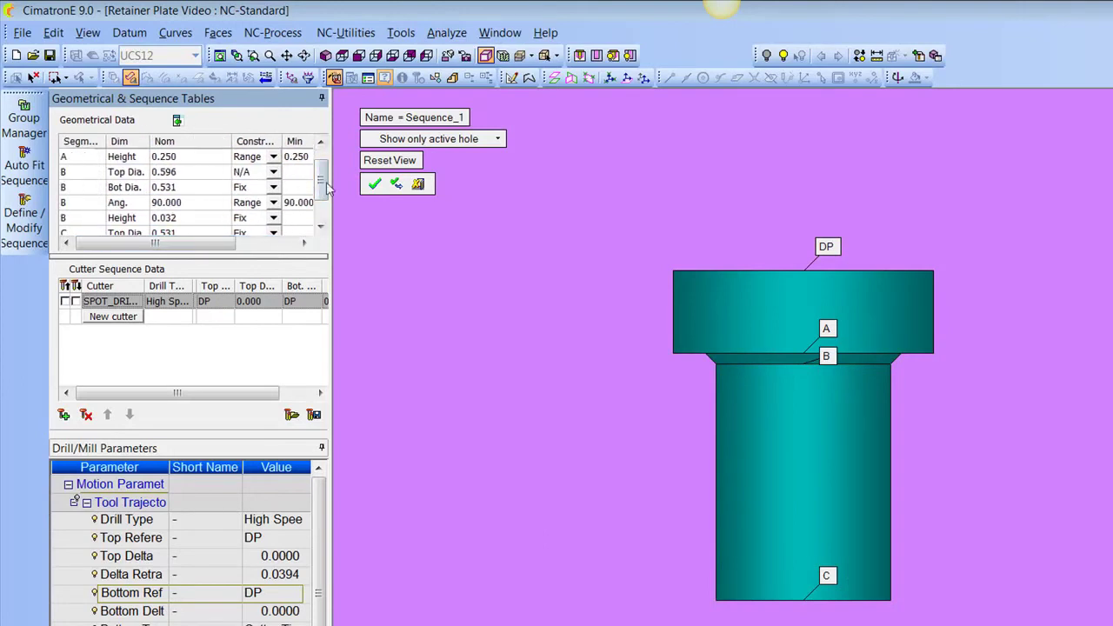
pyautogui.scroll(-1, 324, 190)
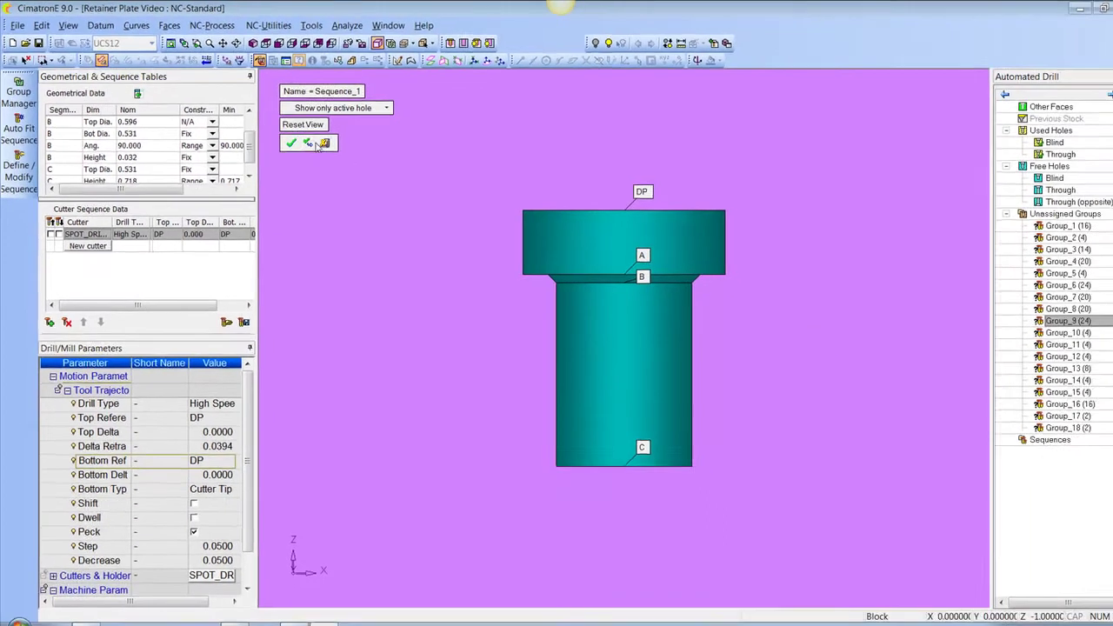
pyautogui.click(315, 143)
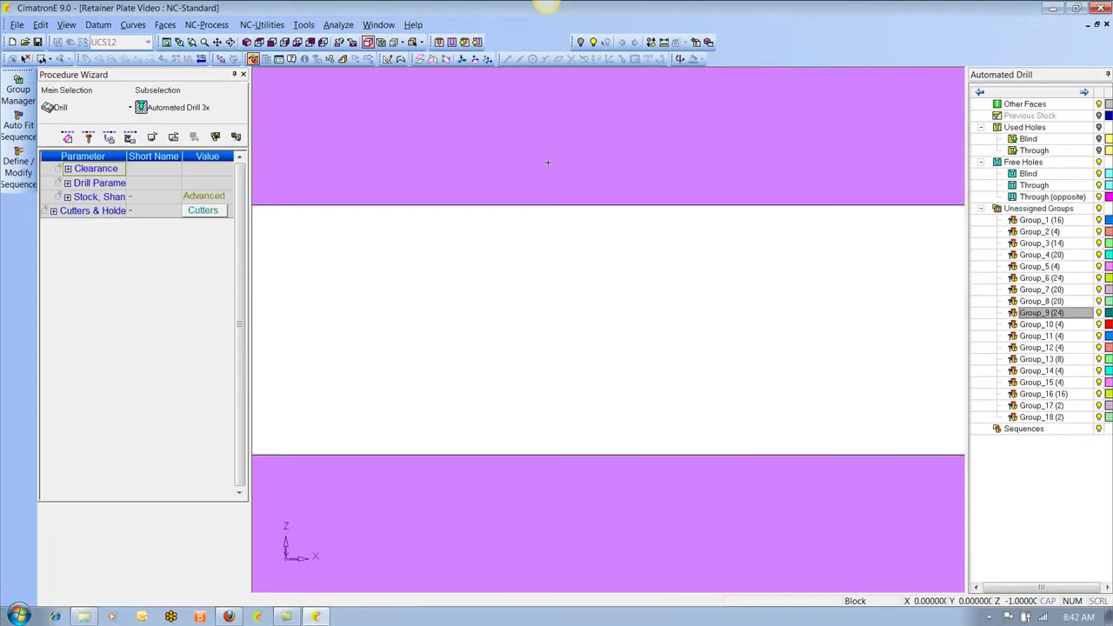
# Run Auto Fit Sequence on all unassigned hole groups to assign matching predefined sequences
pyautogui.scroll(-5, 548, 145)
pyautogui.keyDown('ctrl'); pyautogui.moveTo(548, 144); pyautogui.dragTo(569, 204); pyautogui.keyUp('ctrl')
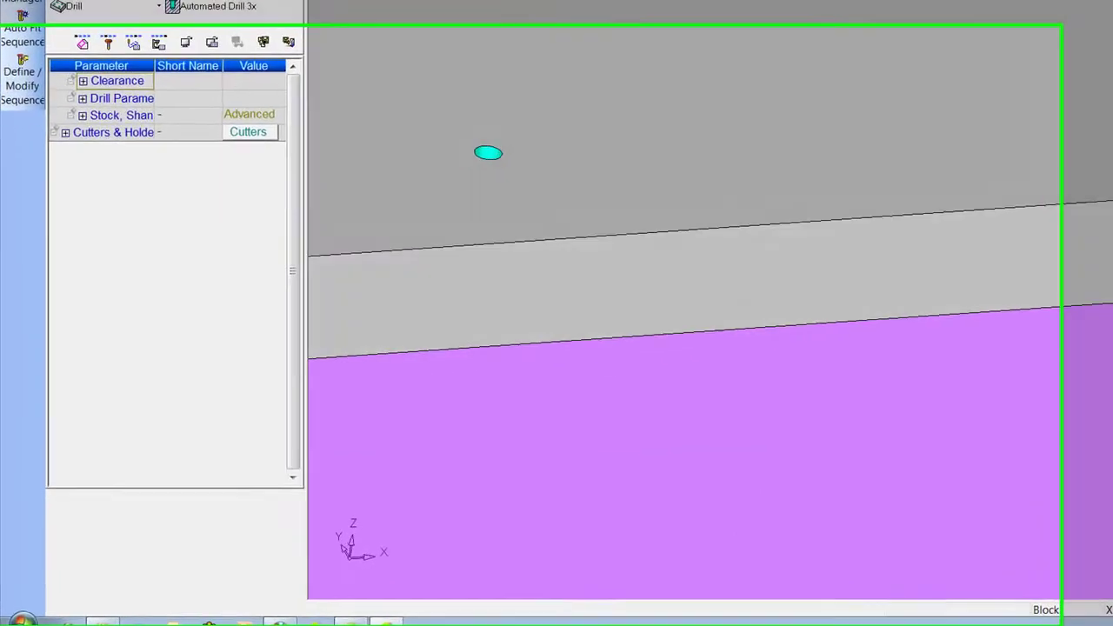
pyautogui.scroll(-5, 569, 205)
pyautogui.keyDown('ctrl'); pyautogui.moveTo(686, 95); pyautogui.dragTo(817, 212, button='middle'); pyautogui.keyUp('ctrl')
pyautogui.scroll(-5, 816, 212)
pyautogui.keyDown('ctrl'); pyautogui.moveTo(751, 110); pyautogui.dragTo(860, 149, button='middle'); pyautogui.keyUp('ctrl')
pyautogui.scroll(-5, 859, 149)
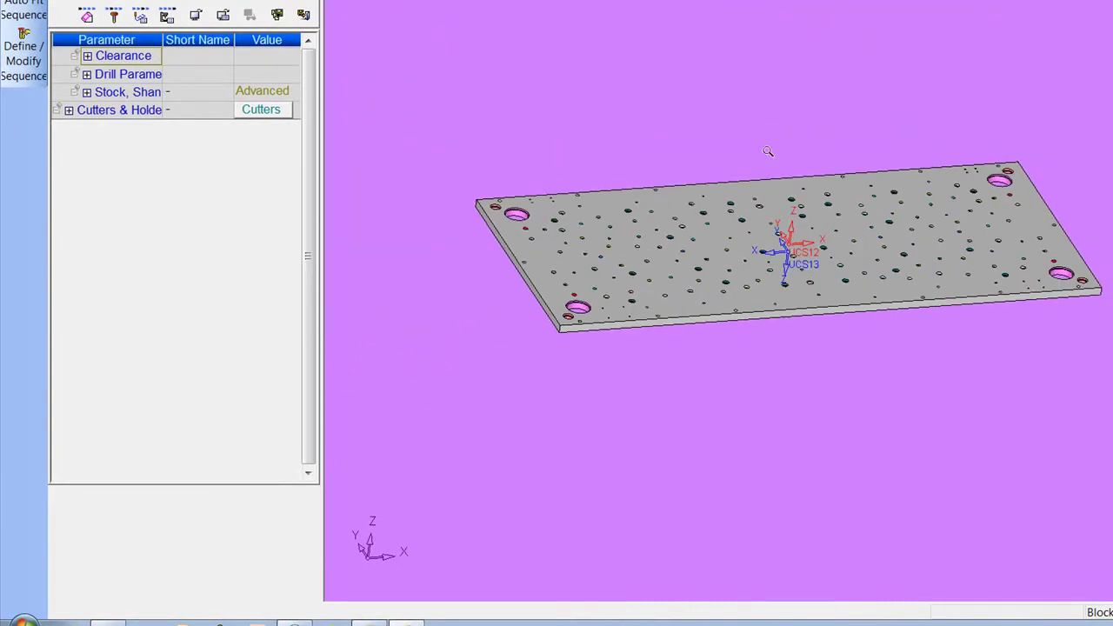
pyautogui.keyDown('ctrl'); pyautogui.moveTo(747, 122); pyautogui.dragTo(721, 95, button='right'); pyautogui.keyUp('ctrl')
pyautogui.keyDown('ctrl'); pyautogui.moveTo(720, 95); pyautogui.dragTo(723, 106); pyautogui.keyUp('ctrl')
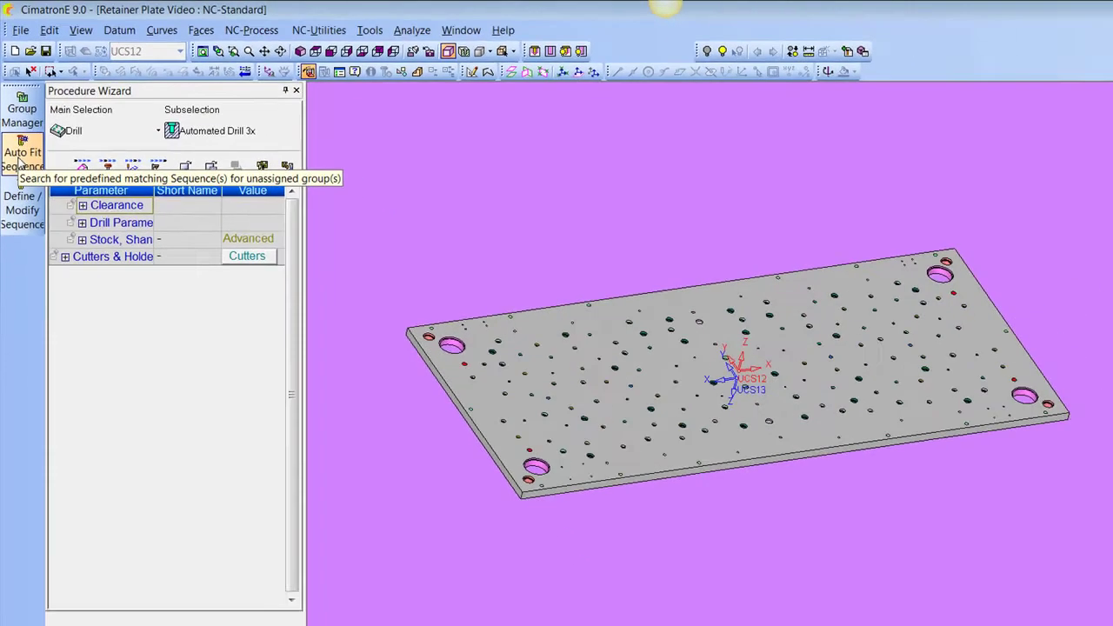
pyautogui.click(19, 158)
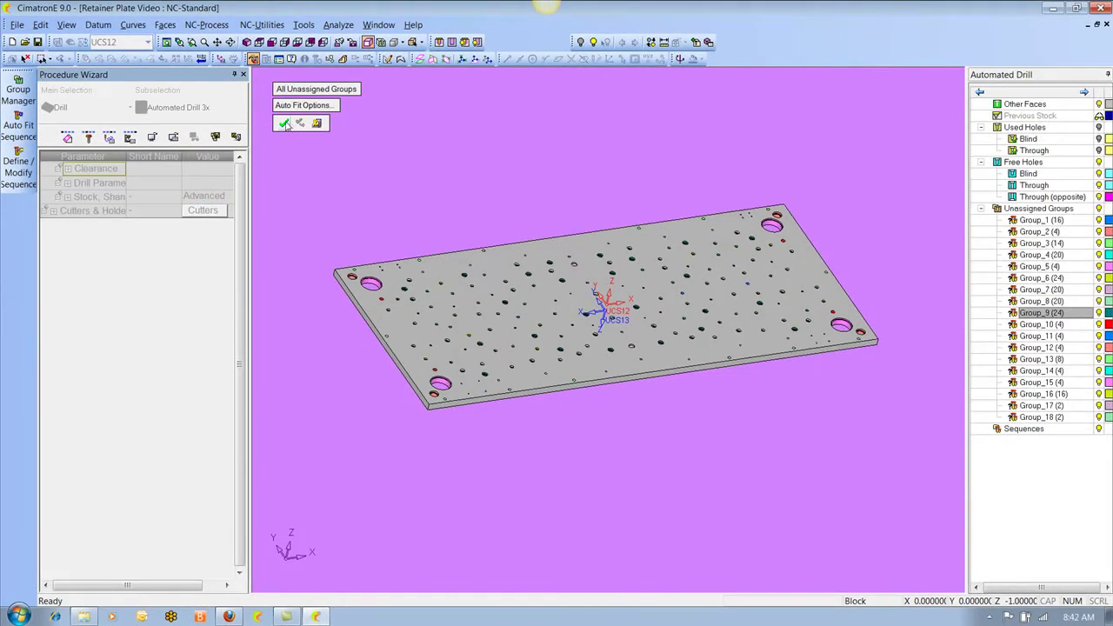
pyautogui.click(284, 123)
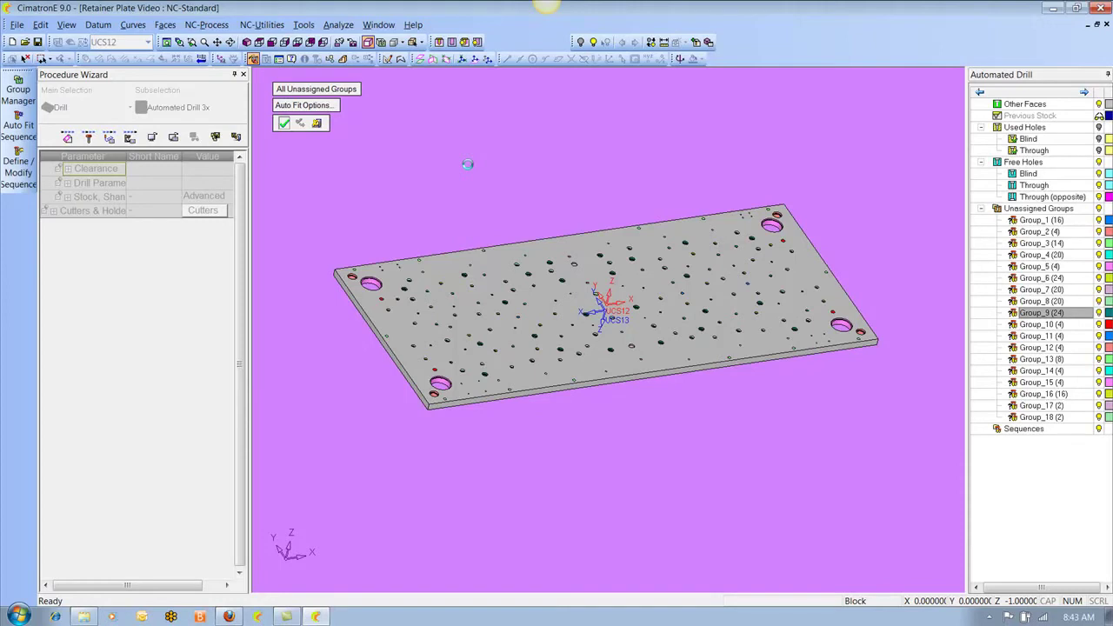
pyautogui.click(682, 366)
# Save and calculate the Automated Drill 3x procedure, accepting that some hole groups have no drilling sequence
pyautogui.rightClick(498, 155)
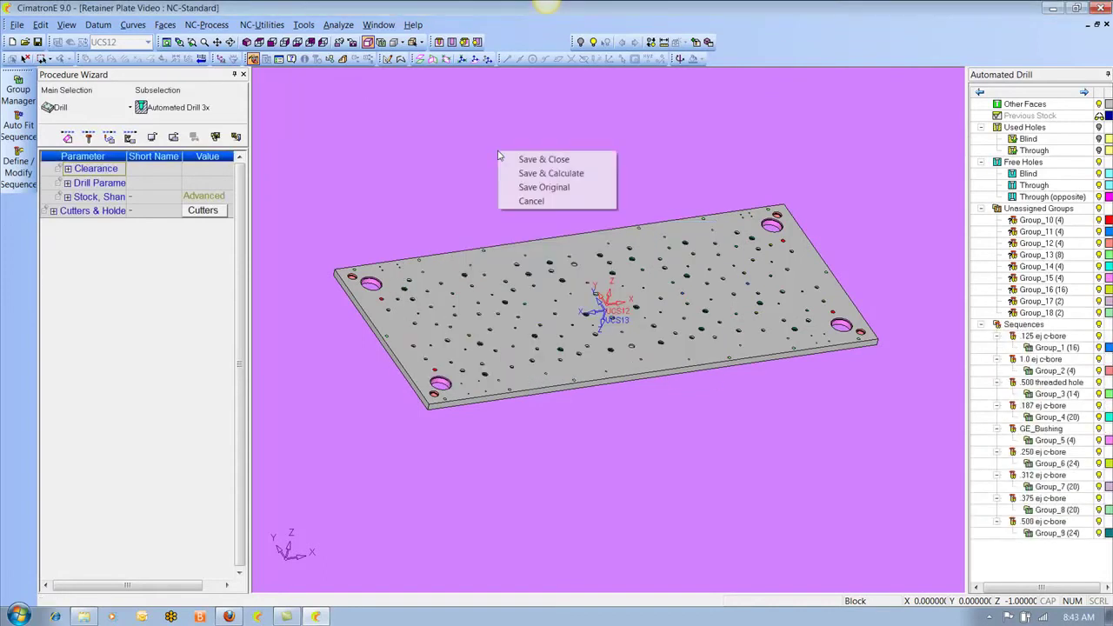
pyautogui.click(531, 174)
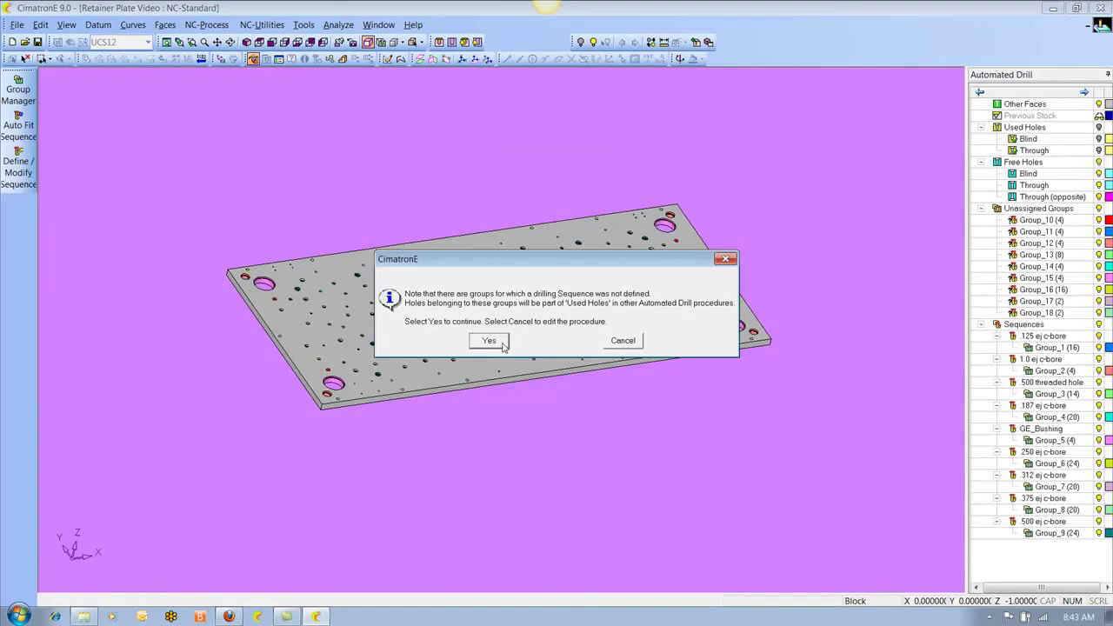
pyautogui.click(490, 340)
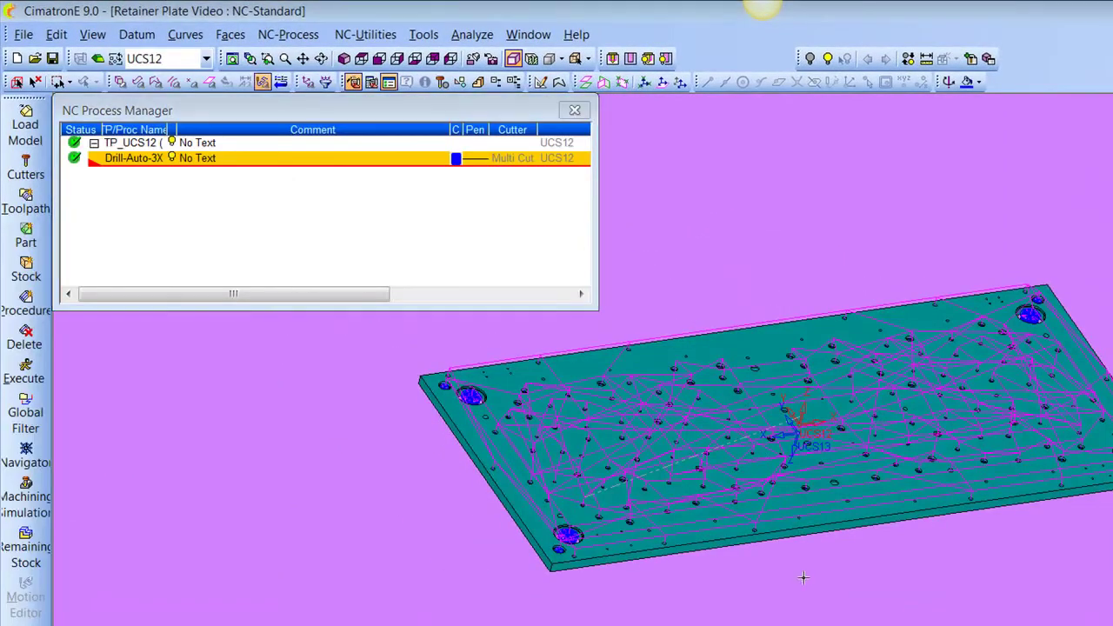
# Examine the calculated drilling motions over the counterbored holes across the plate's upper face
pyautogui.keyDown('ctrl'); pyautogui.moveTo(803, 577); pyautogui.dragTo(795, 405, button='right'); pyautogui.keyUp('ctrl')
pyautogui.keyDown('ctrl'); pyautogui.moveTo(556, 608); pyautogui.dragTo(926, 586, button='middle'); pyautogui.keyUp('ctrl')
pyautogui.keyDown('ctrl'); pyautogui.moveTo(926, 586); pyautogui.dragTo(818, 325, button='right'); pyautogui.keyUp('ctrl')
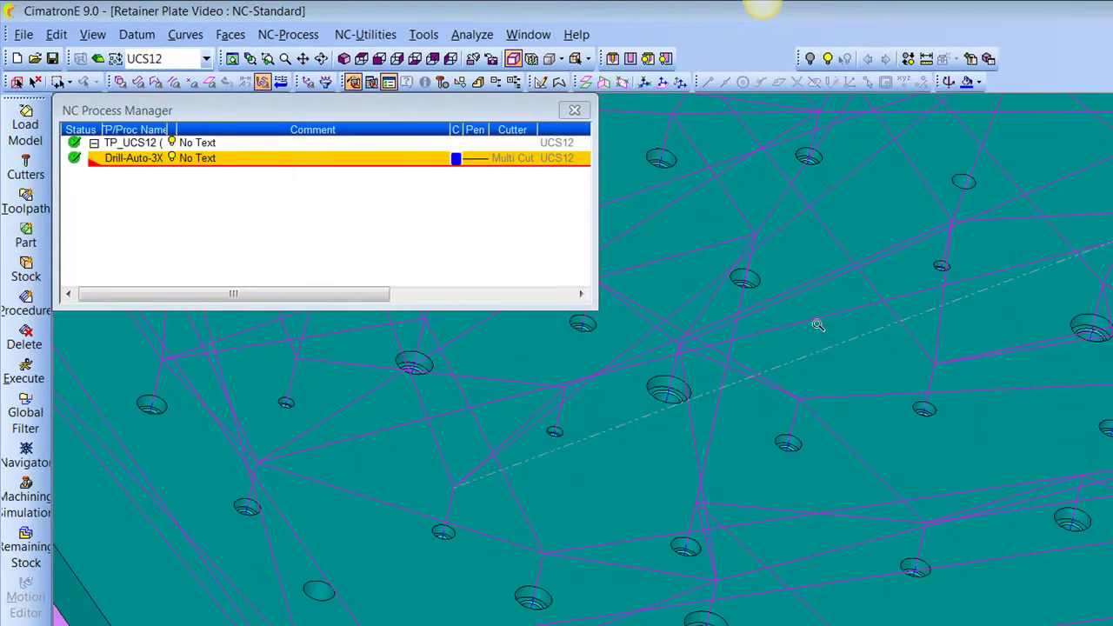
pyautogui.keyDown('ctrl'); pyautogui.moveTo(765, 460); pyautogui.dragTo(1039, 372, button='middle'); pyautogui.keyUp('ctrl')
pyautogui.keyDown('ctrl'); pyautogui.moveTo(886, 441); pyautogui.dragTo(841, 461); pyautogui.keyUp('ctrl')
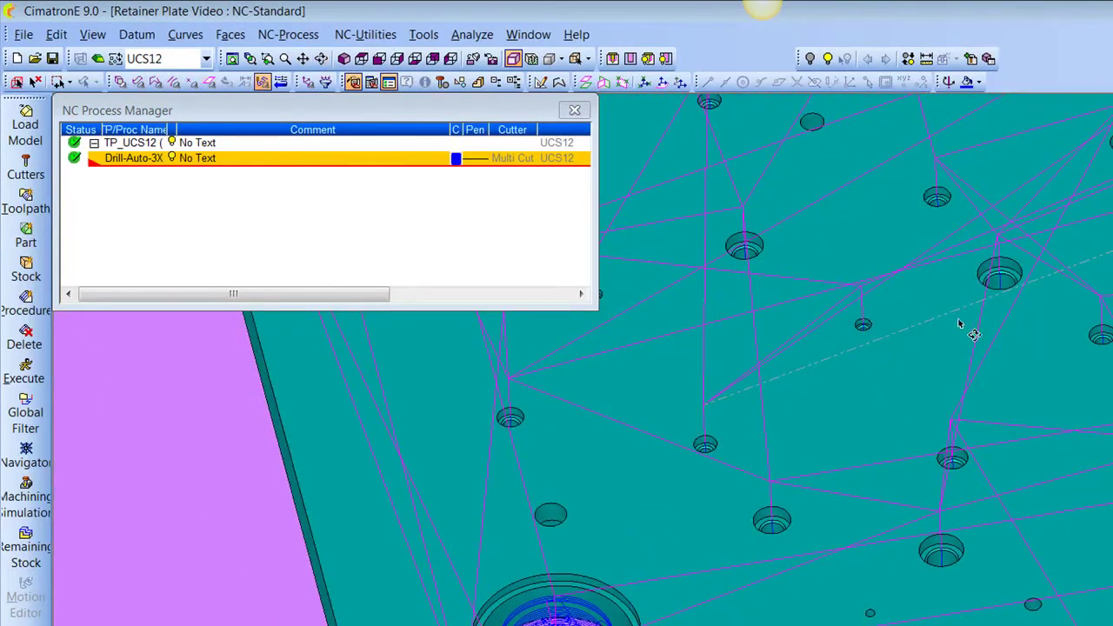
pyautogui.keyDown('ctrl'); pyautogui.moveTo(959, 320); pyautogui.dragTo(1087, 463, button='middle'); pyautogui.keyUp('ctrl')
pyautogui.keyDown('ctrl'); pyautogui.moveTo(725, 428); pyautogui.dragTo(737, 406); pyautogui.keyUp('ctrl')
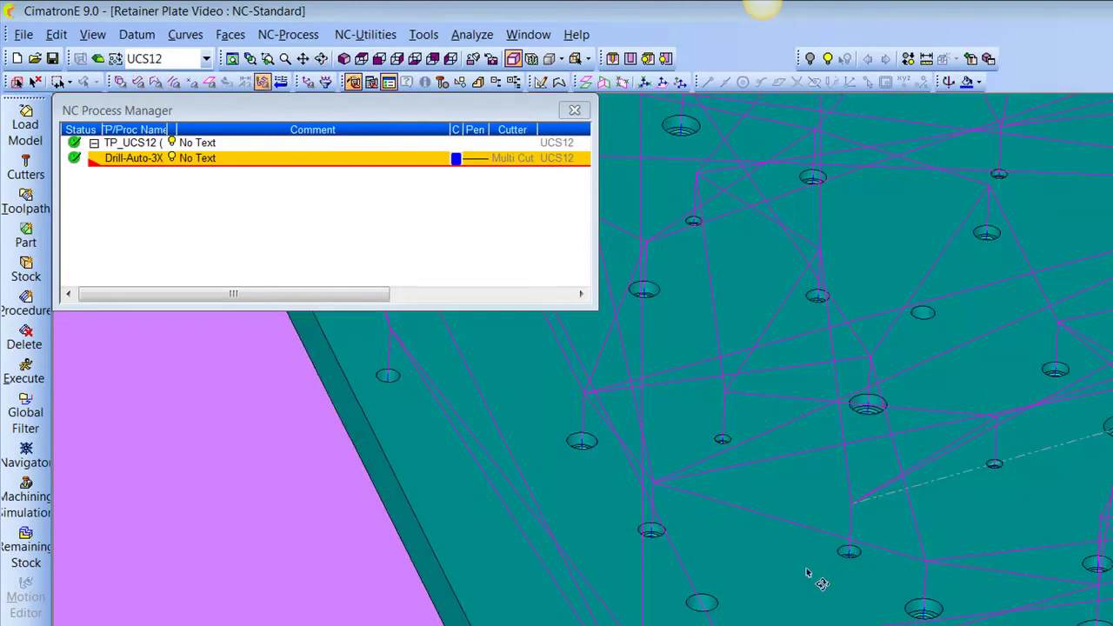
# Examine the toolpaths inside the large corner hole and the smaller counterbored hole beside it
pyautogui.keyDown('ctrl'); pyautogui.moveTo(807, 572); pyautogui.dragTo(849, 293, button='middle'); pyautogui.keyUp('ctrl')
pyautogui.keyDown('ctrl'); pyautogui.moveTo(883, 578); pyautogui.dragTo(789, 330, button='right'); pyautogui.keyUp('ctrl')
pyautogui.keyDown('ctrl'); pyautogui.moveTo(785, 374); pyautogui.dragTo(782, 405); pyautogui.keyUp('ctrl')
pyautogui.keyDown('ctrl'); pyautogui.moveTo(834, 487); pyautogui.dragTo(832, 321, button='right'); pyautogui.keyUp('ctrl')
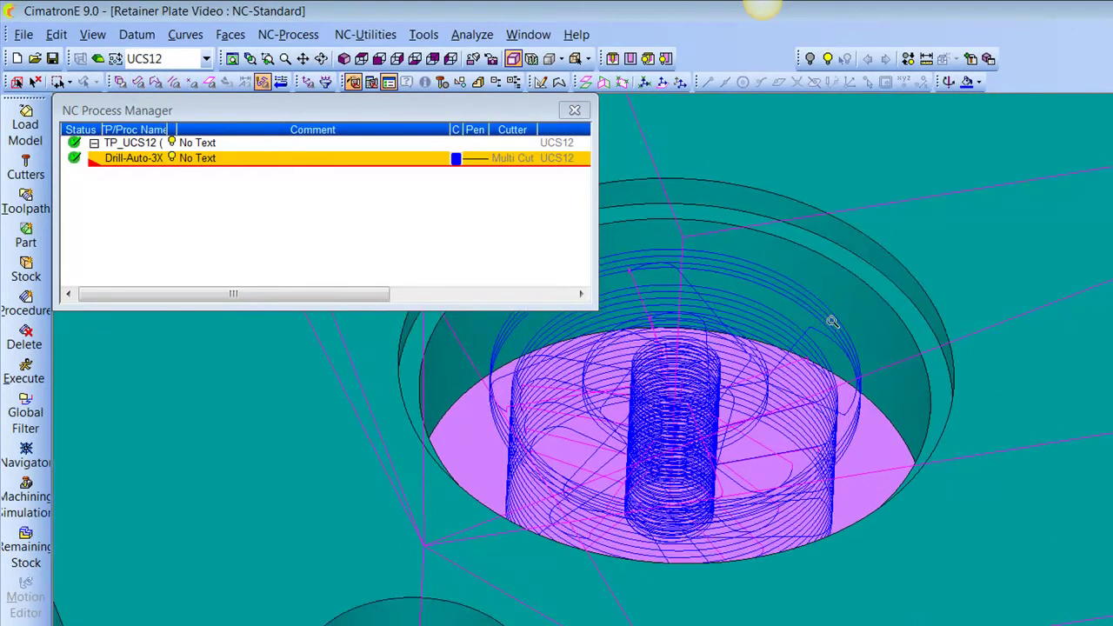
pyautogui.moveTo(832, 322); pyautogui.dragTo(976, 355, button='middle')
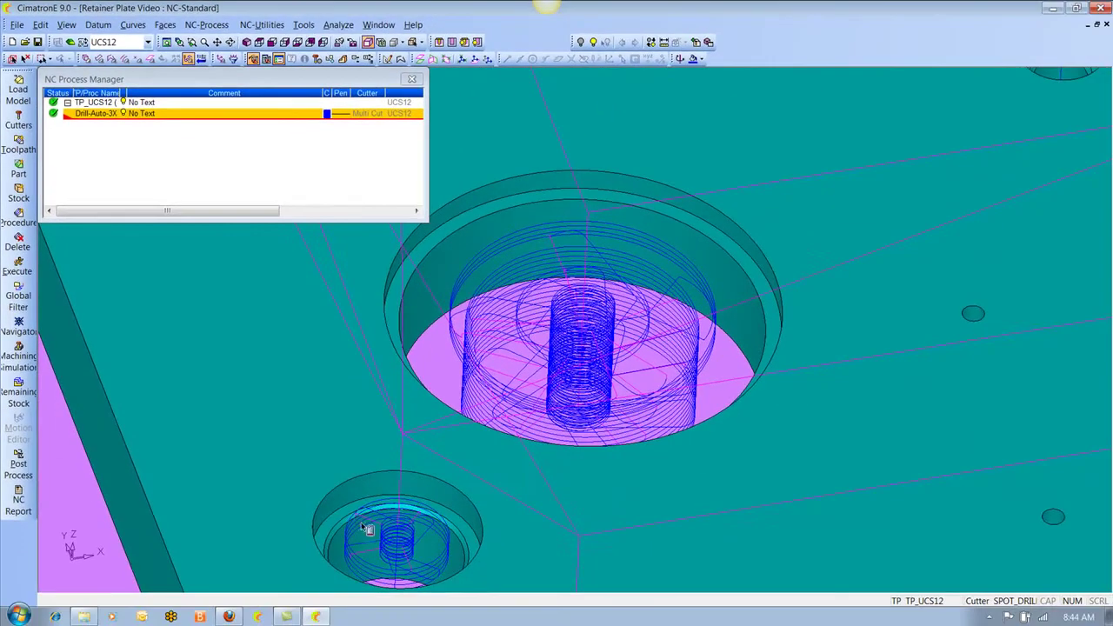
pyautogui.keyDown('ctrl'); pyautogui.moveTo(517, 304); pyautogui.dragTo(634, 353, button='right'); pyautogui.keyUp('ctrl')
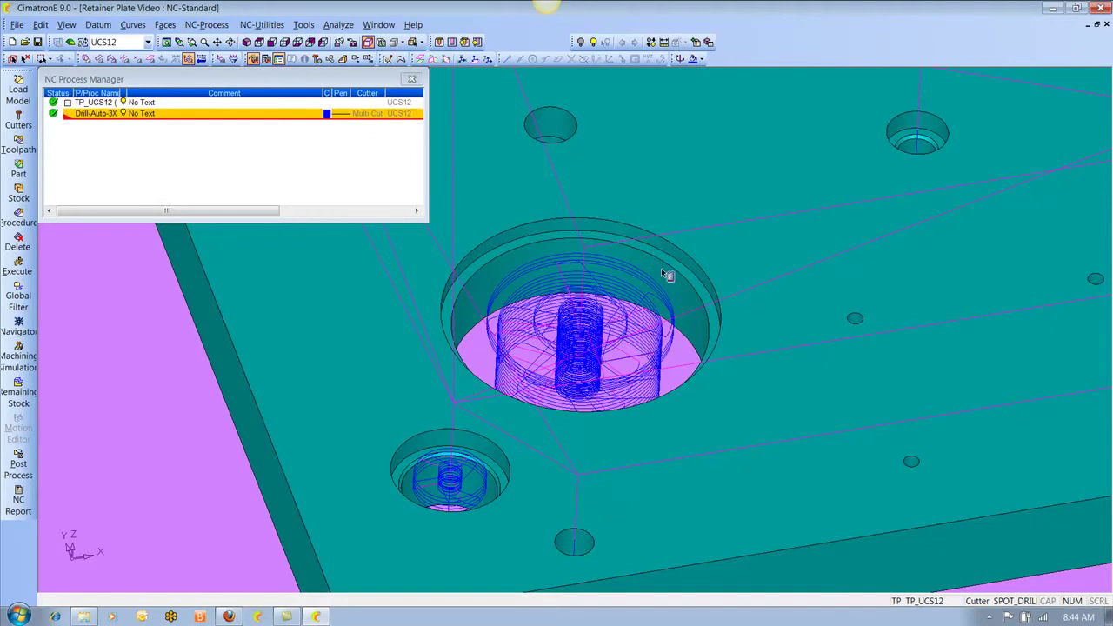
pyautogui.scroll(-3, 669, 275)
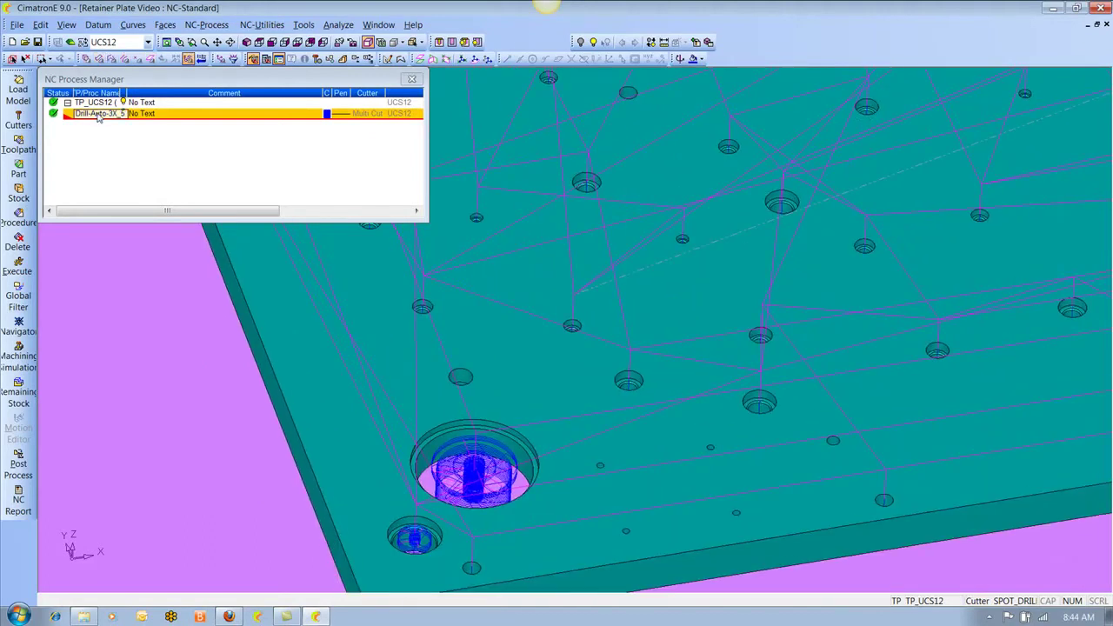
# Reopen the Automated Drill 3x procedure and open the .375 ej c-bore sequence of the light green hole group
pyautogui.click(98, 118)
pyautogui.doubleClick(98, 114)
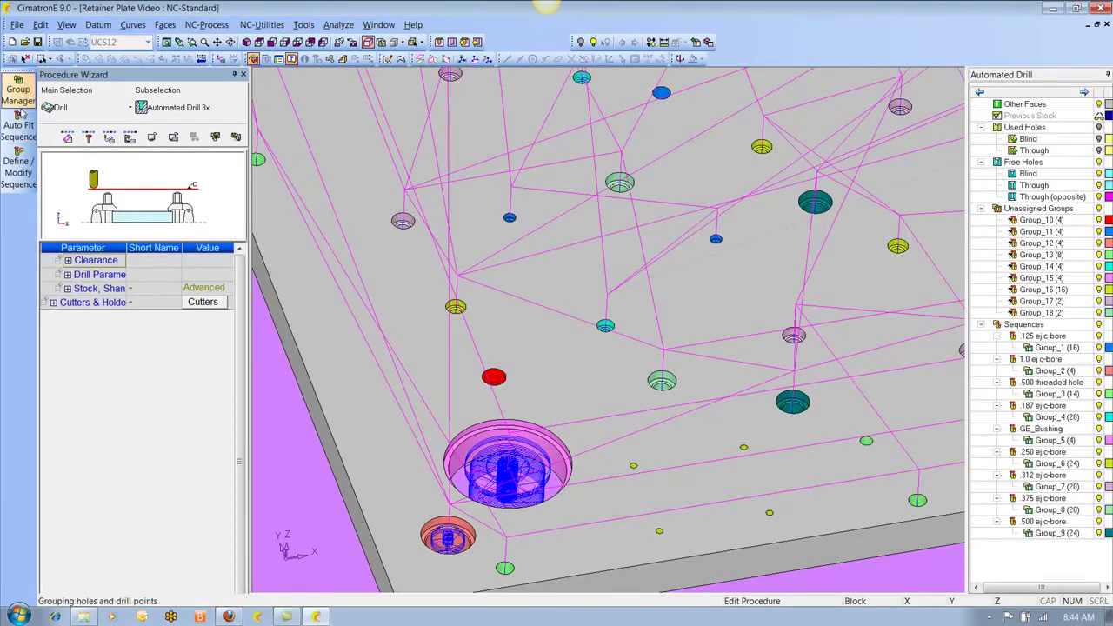
pyautogui.click(18, 173)
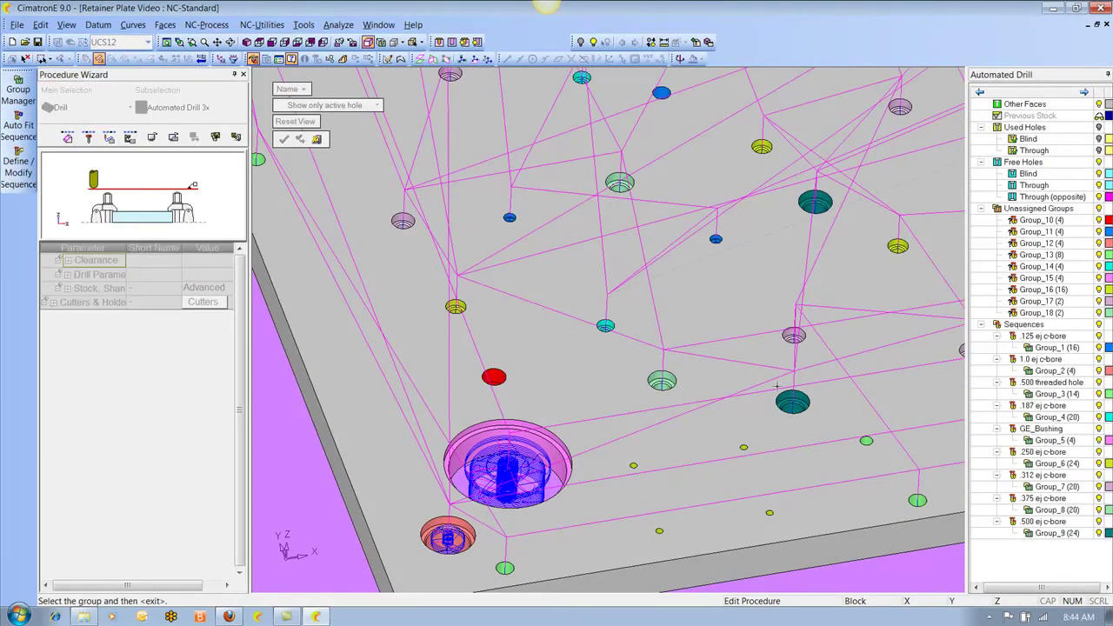
pyautogui.click(669, 387)
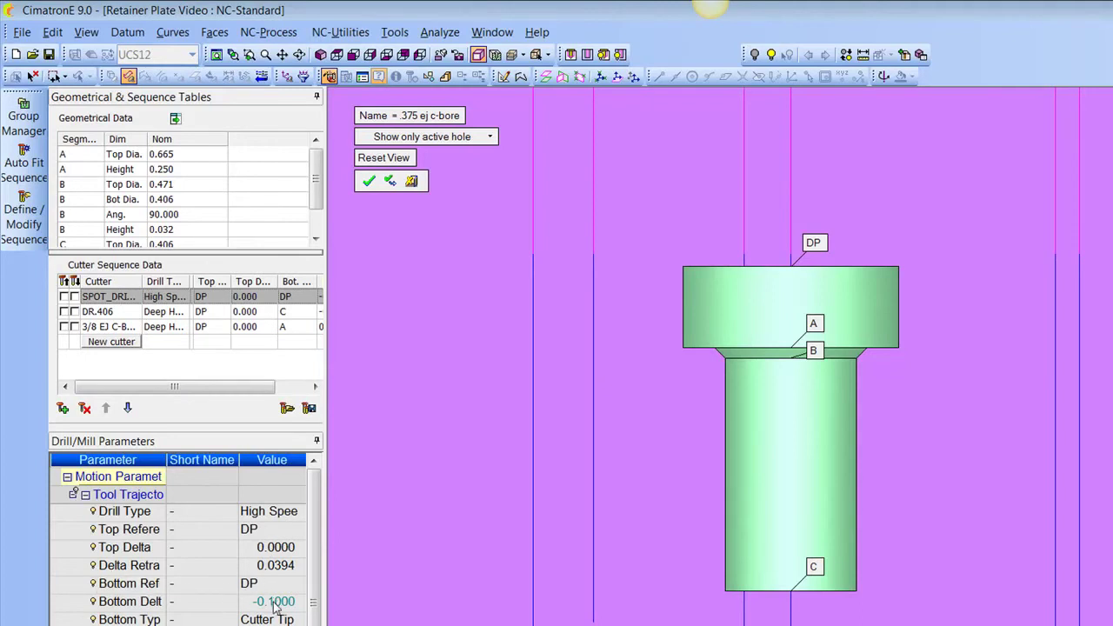
# Preview the spot drill and the DR.406 drill at their top and bottom positions in the hole
pyautogui.click(65, 297)
pyautogui.click(65, 297)
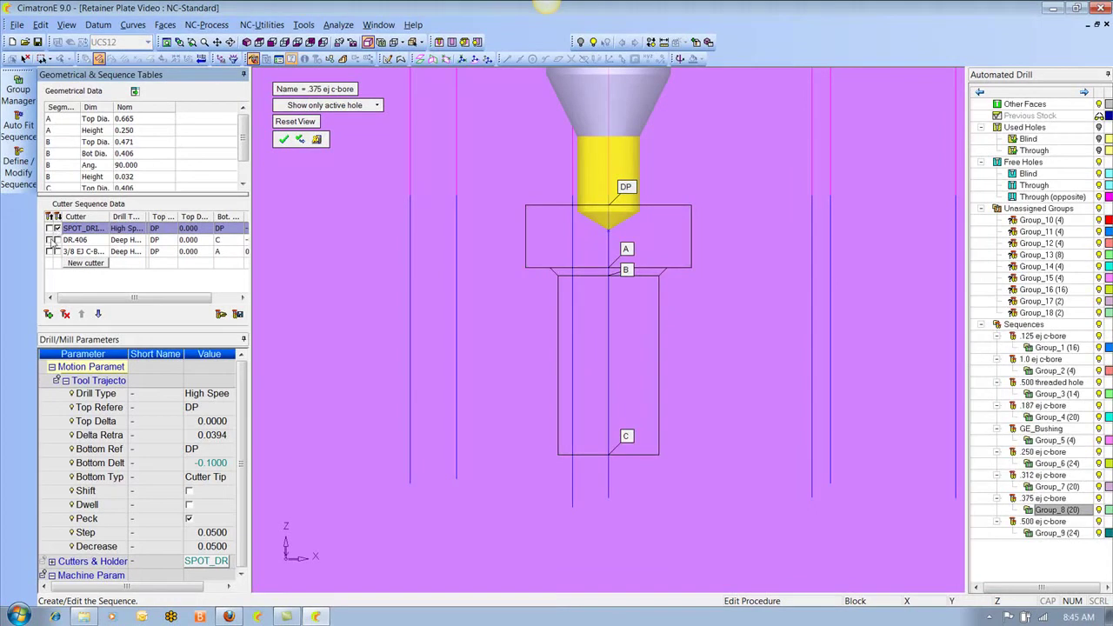
pyautogui.click(50, 240)
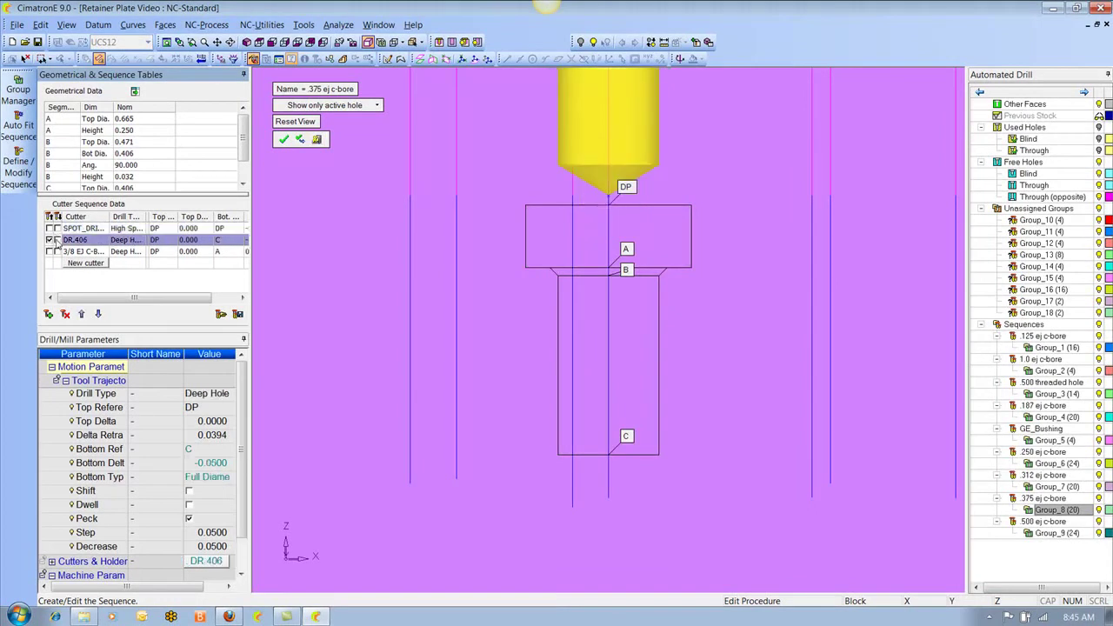
pyautogui.click(57, 241)
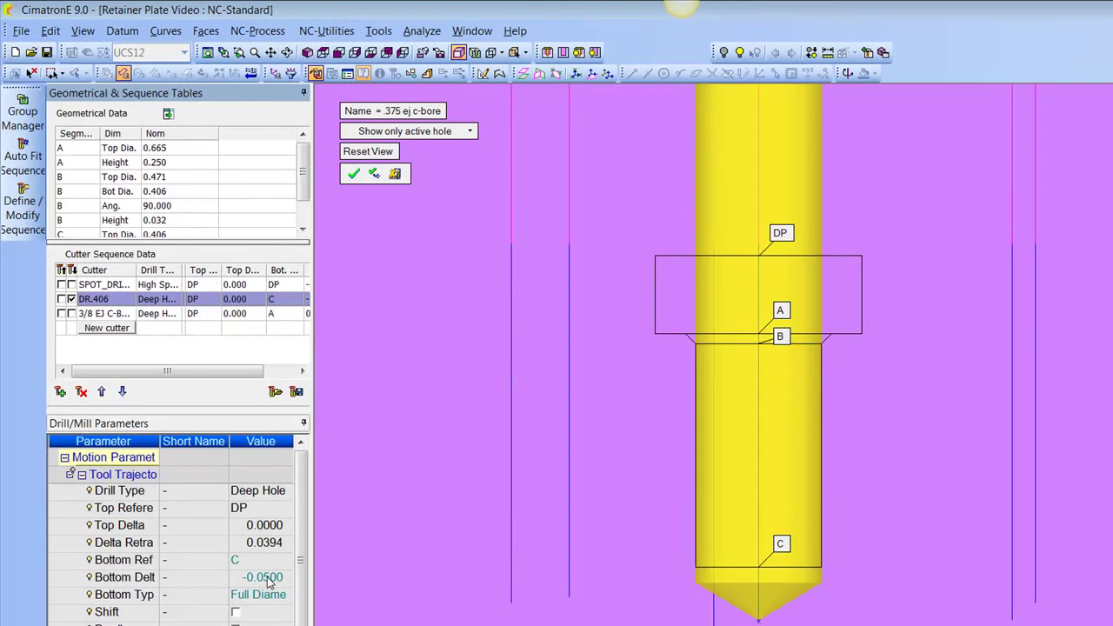
# Preview the 3/8 EJ c-bore cutter at its top and bottom positions, and view its machining parameters
pyautogui.click(62, 314)
pyautogui.click(62, 314)
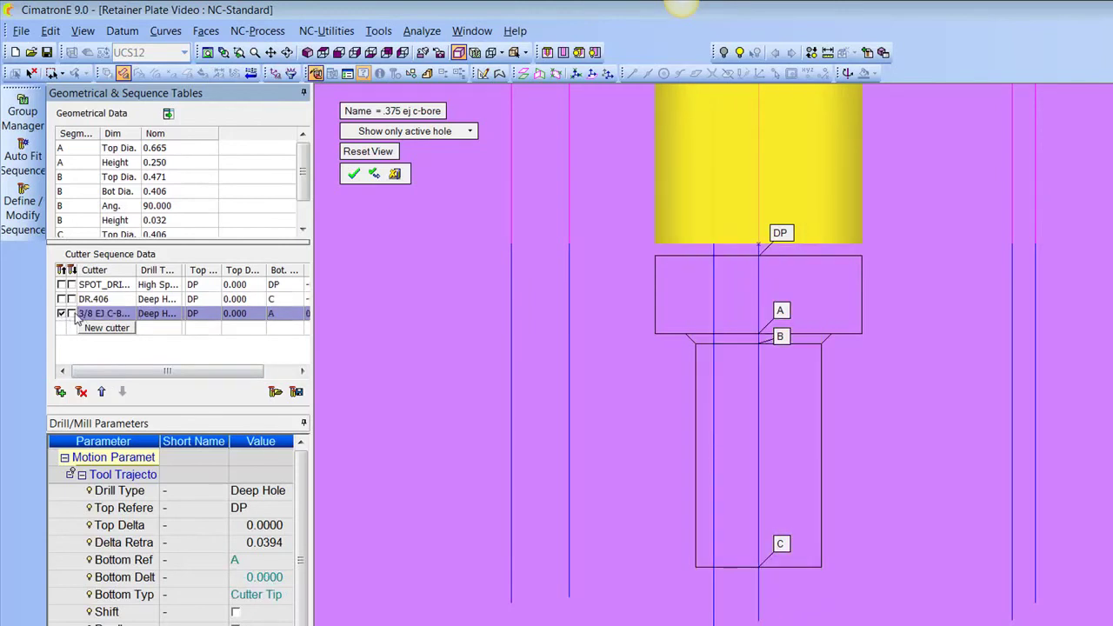
pyautogui.click(72, 314)
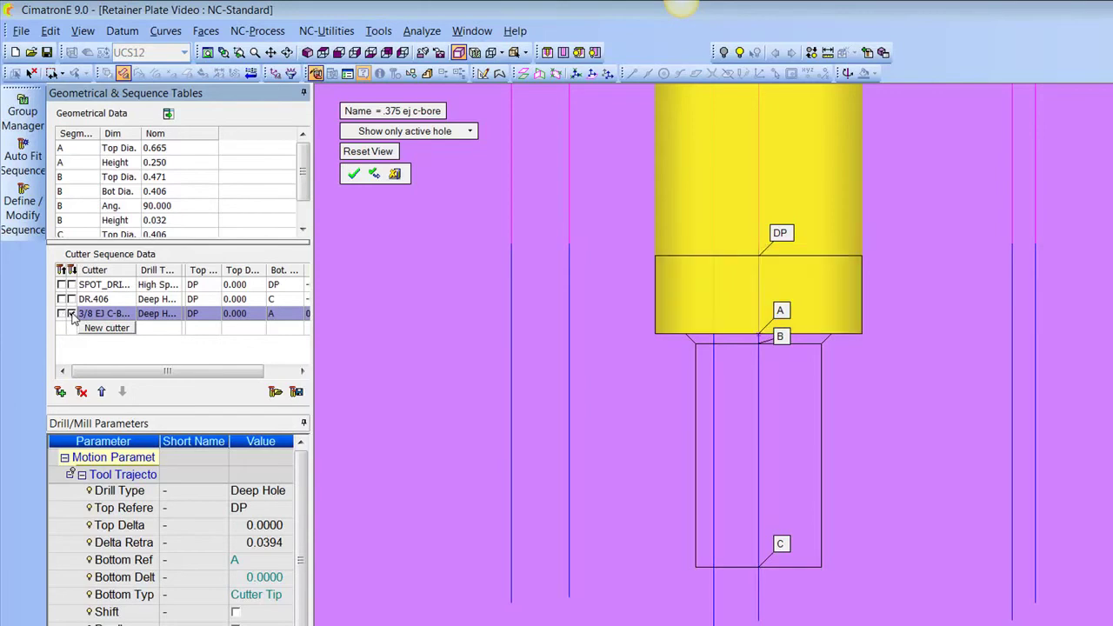
pyautogui.rightClick(72, 317)
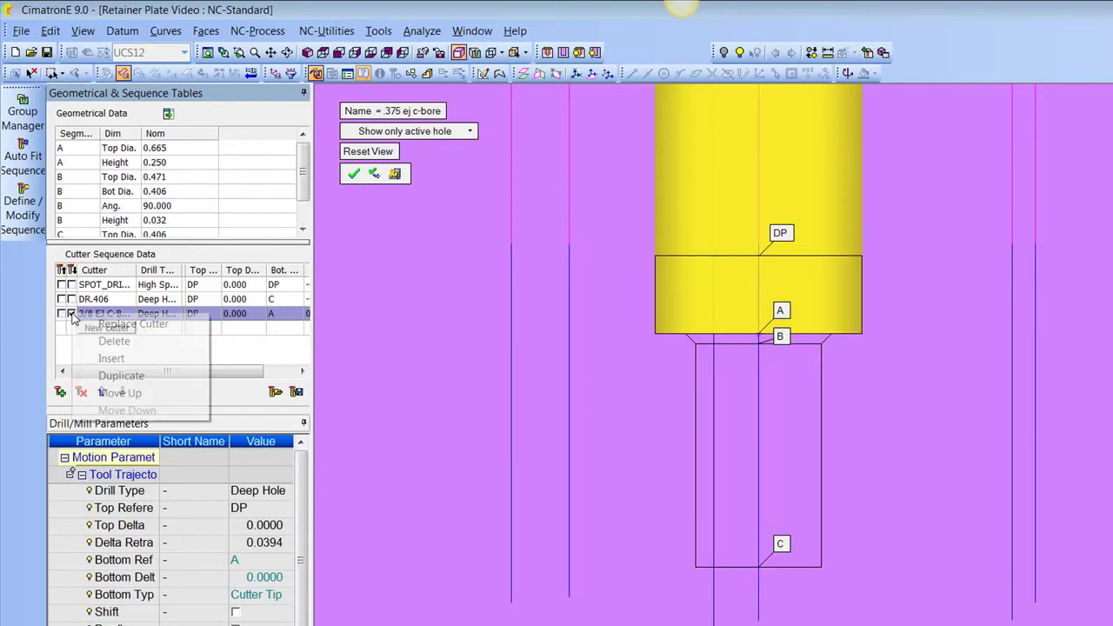
pyautogui.click(59, 316)
pyautogui.rightClick(59, 317)
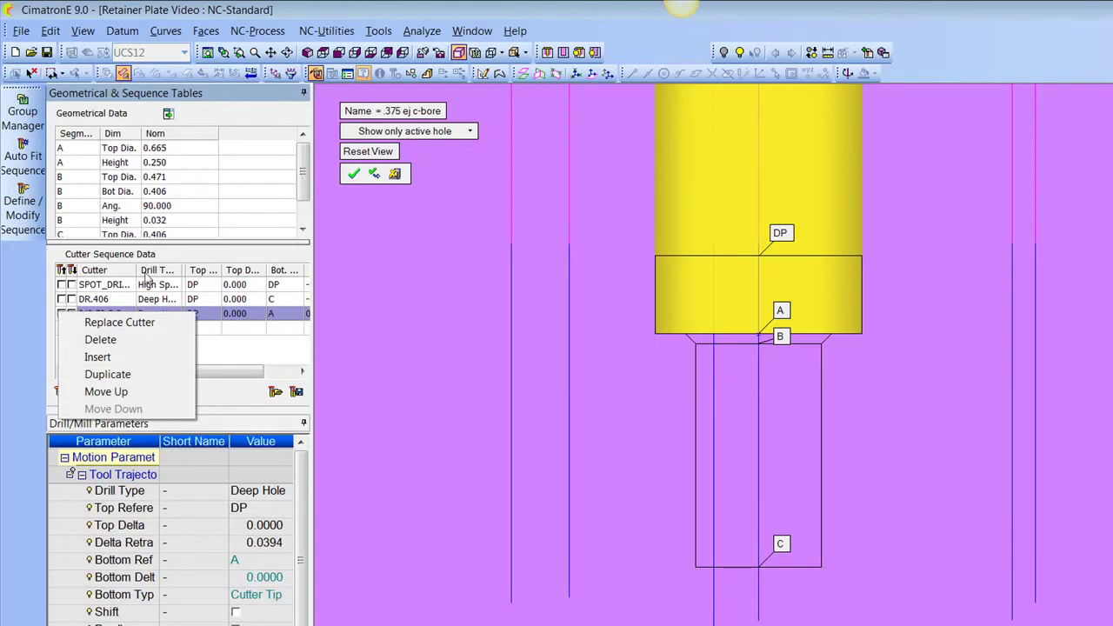
pyautogui.click(207, 257)
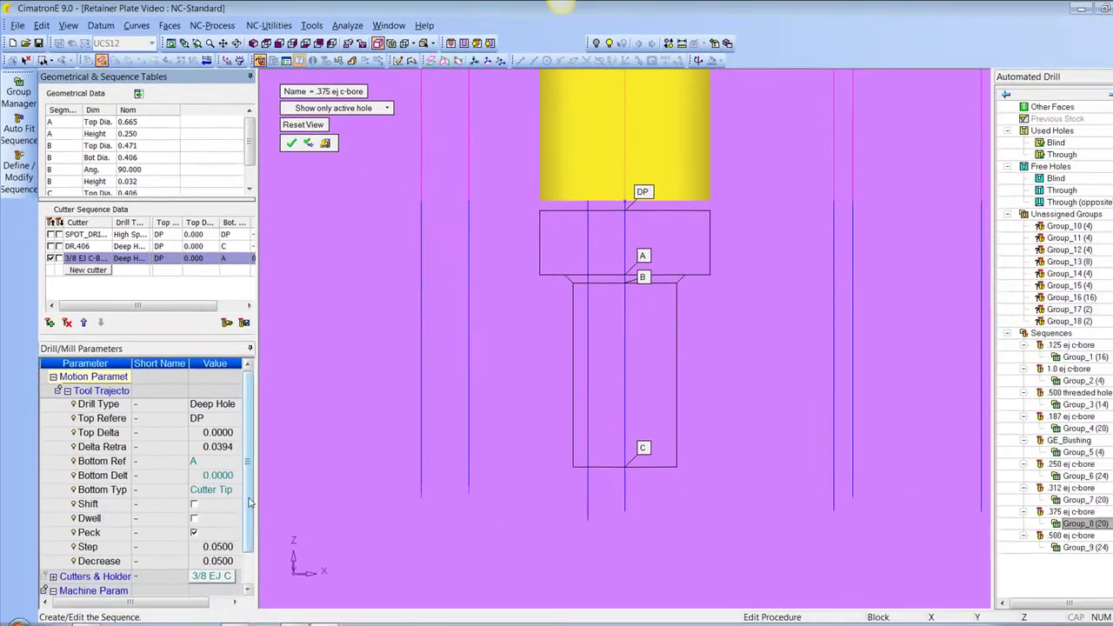
pyautogui.moveTo(249, 502); pyautogui.dragTo(247, 535)
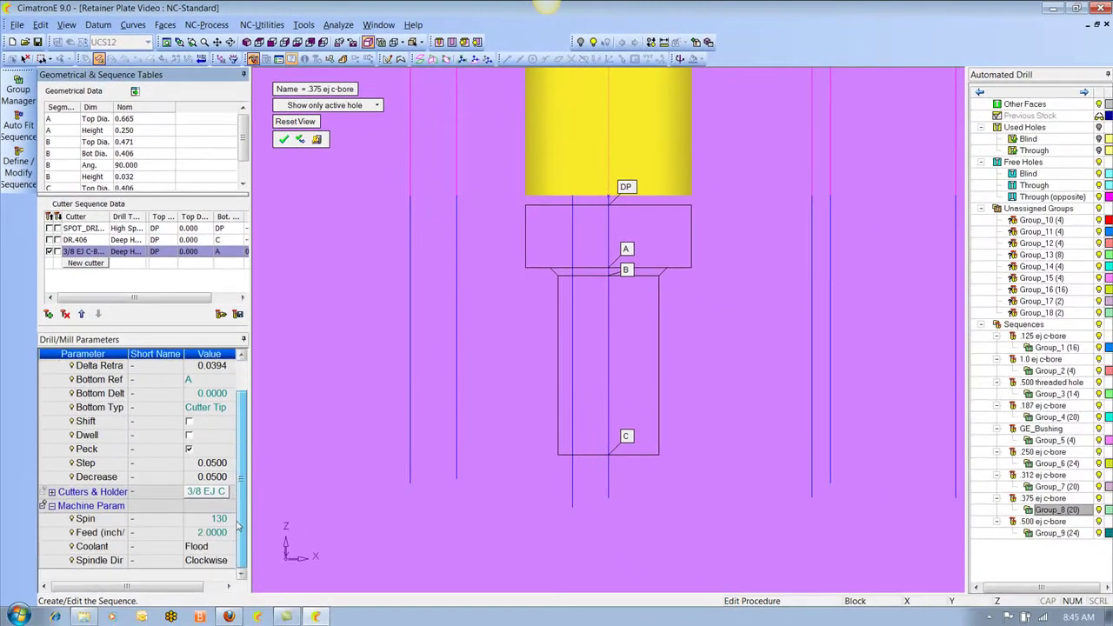
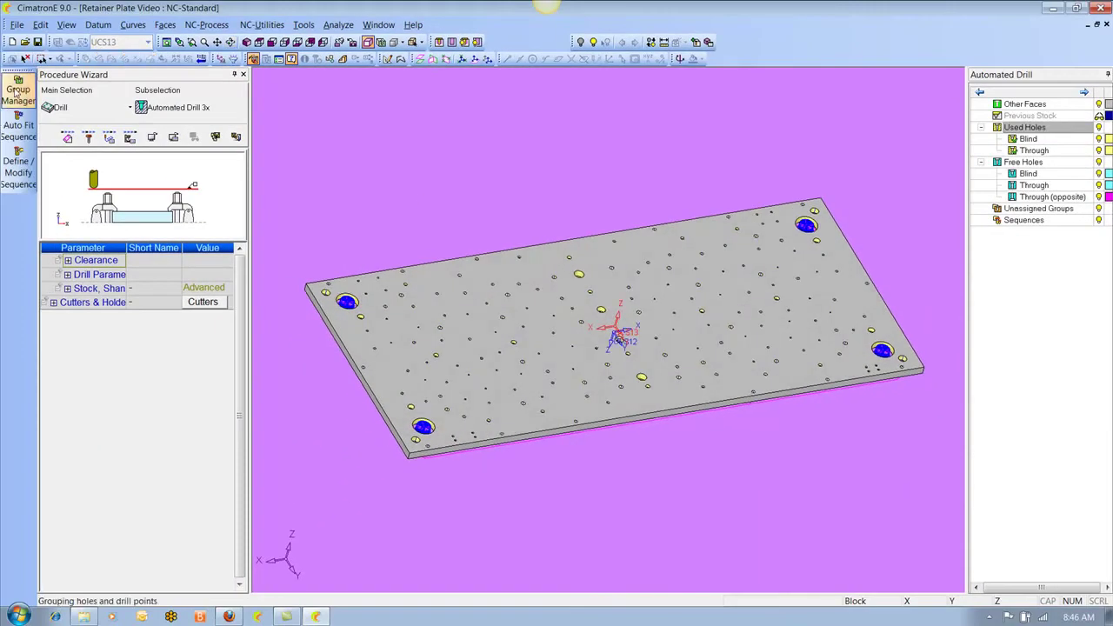
# Select all holes of the plate in the UCS13 drill procedure and auto-group them
pyautogui.click(14, 93)
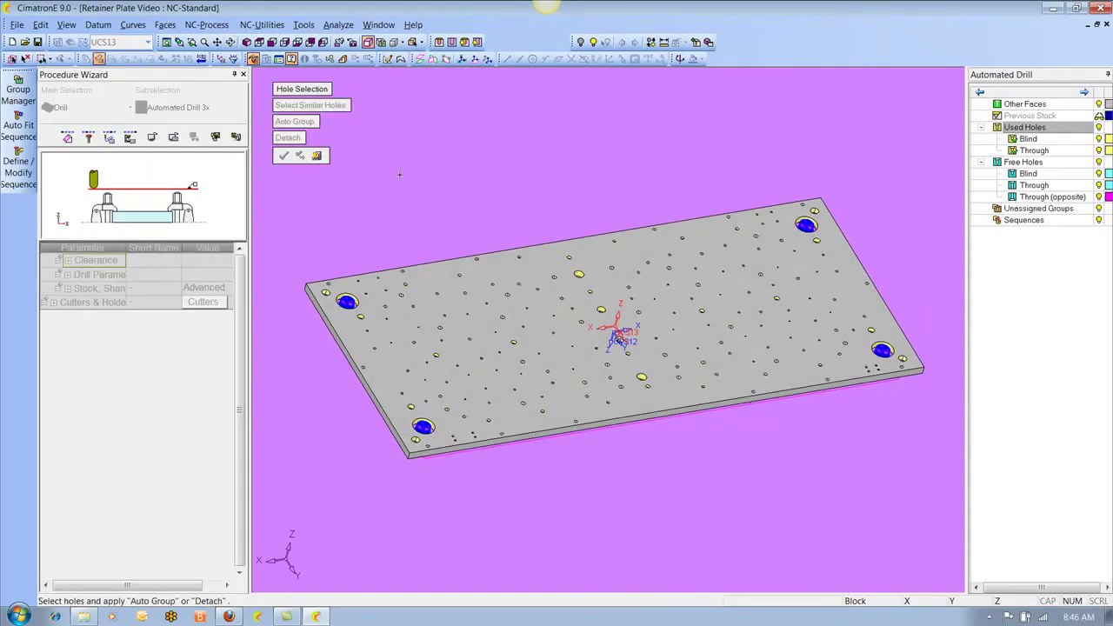
pyautogui.scroll(-5, 409, 166)
pyautogui.moveTo(413, 235); pyautogui.dragTo(746, 436)
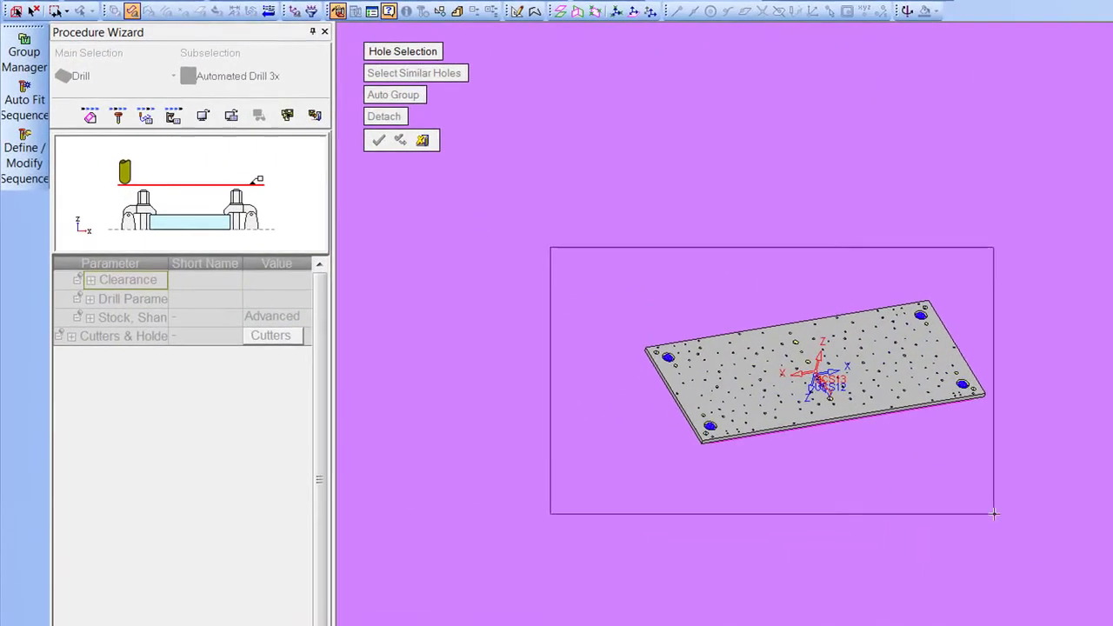
pyautogui.moveTo(993, 513); pyautogui.dragTo(1002, 530)
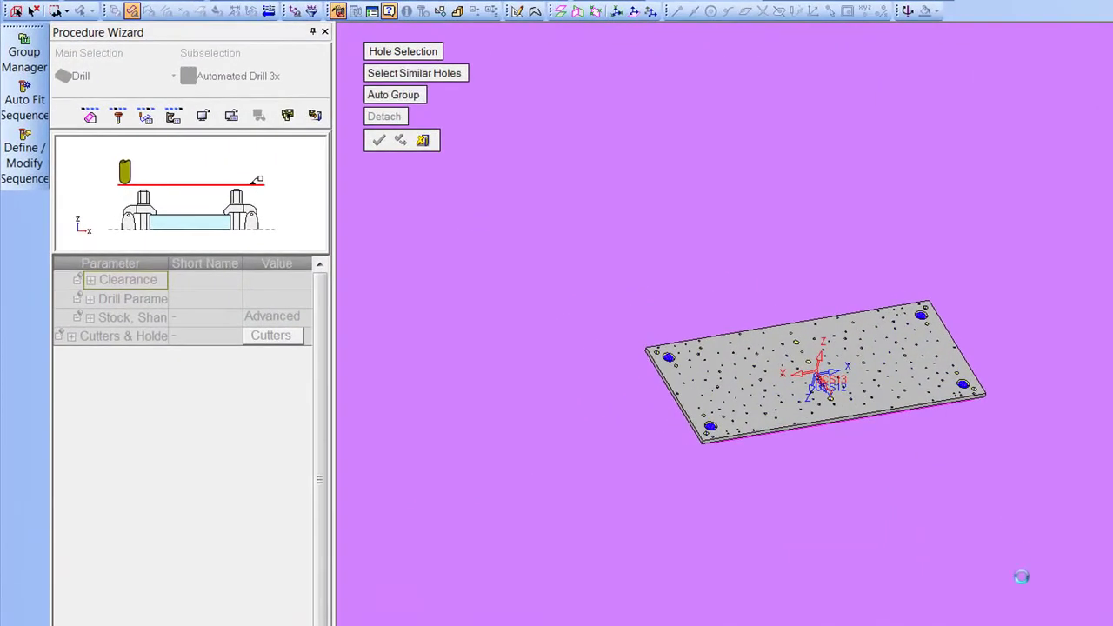
pyautogui.middleClick(1020, 576)
pyautogui.scroll(2, 988, 584)
pyautogui.scroll(3, 840, 342)
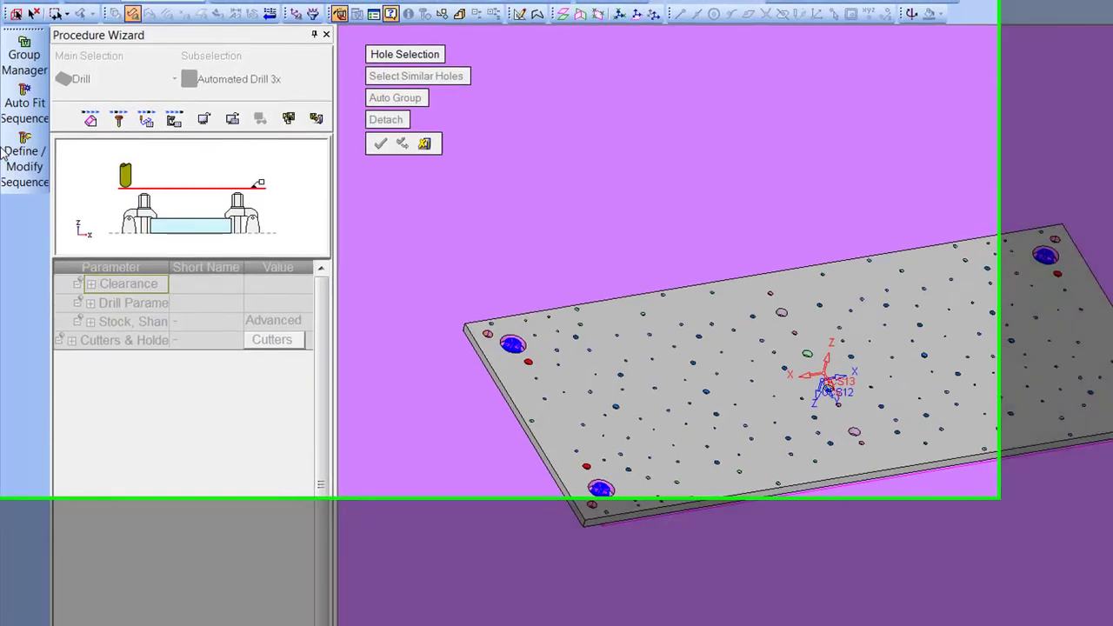
# Auto-fit predefined sequences to all unassigned hole groups and calculate the UCS13 drill procedure, accepting groups without a sequence
pyautogui.click(25, 100)
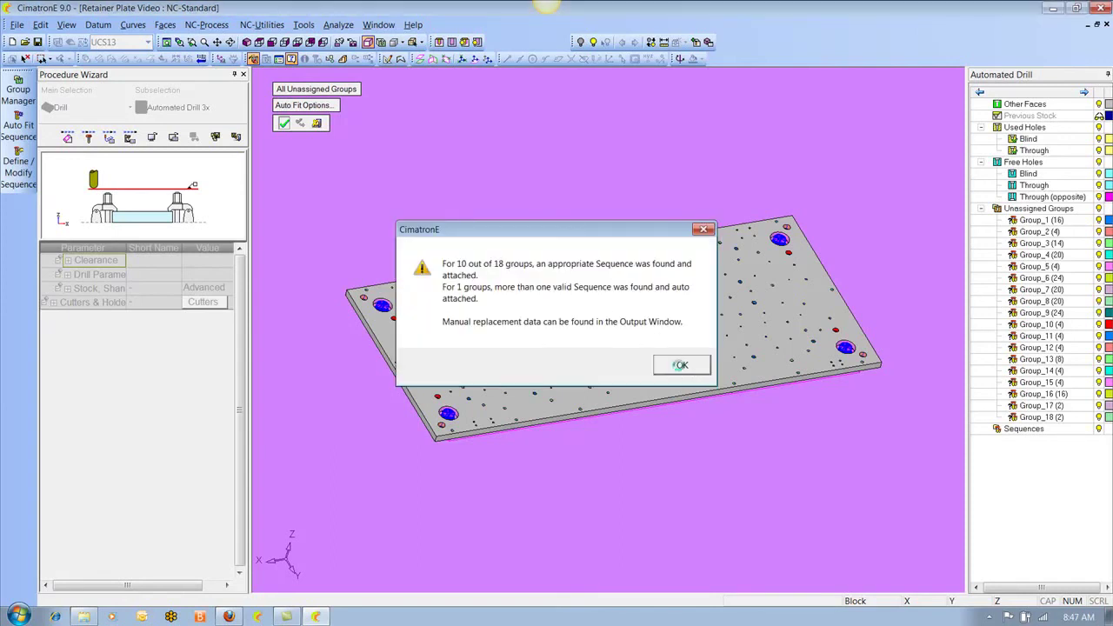
pyautogui.click(682, 366)
pyautogui.rightClick(527, 134)
pyautogui.click(592, 163)
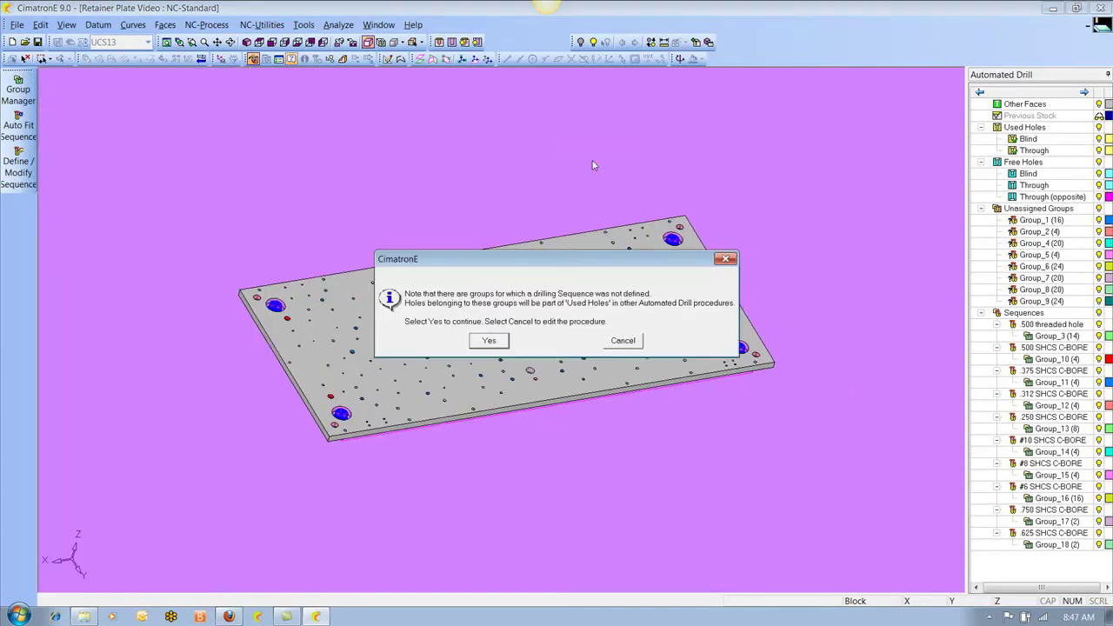
pyautogui.click(489, 340)
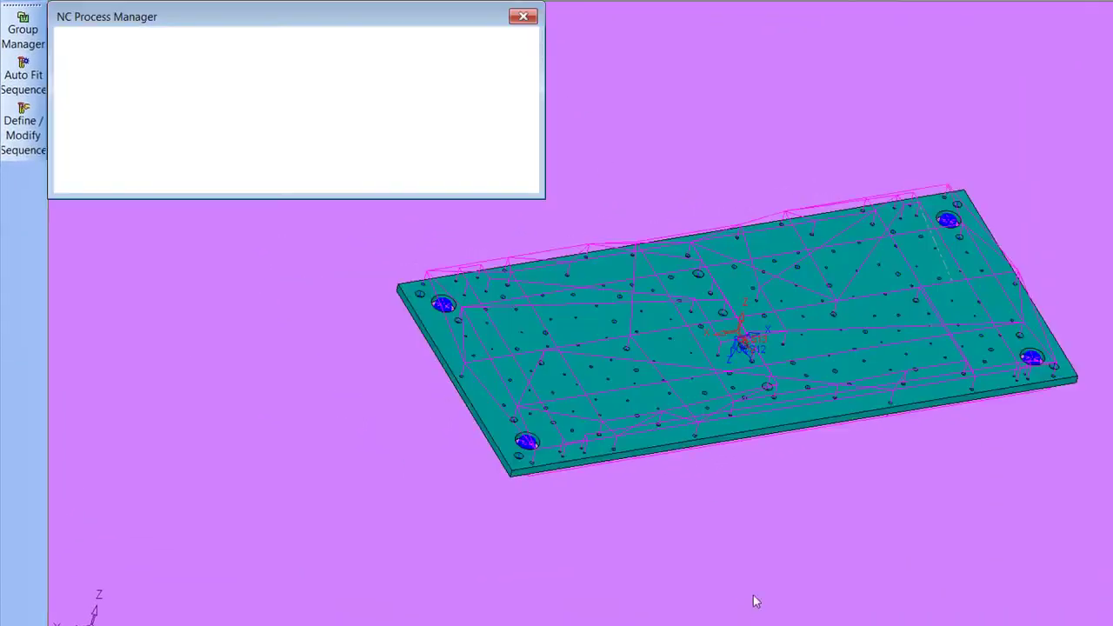
# Examine the calculated UCS13 drilling toolpaths up close across the plate's holes and as a whole
pyautogui.keyDown('ctrl'); pyautogui.moveTo(767, 597); pyautogui.dragTo(668, 276, button='right'); pyautogui.keyUp('ctrl')
pyautogui.keyDown('ctrl'); pyautogui.moveTo(713, 435); pyautogui.dragTo(1078, 362, button='middle'); pyautogui.keyUp('ctrl')
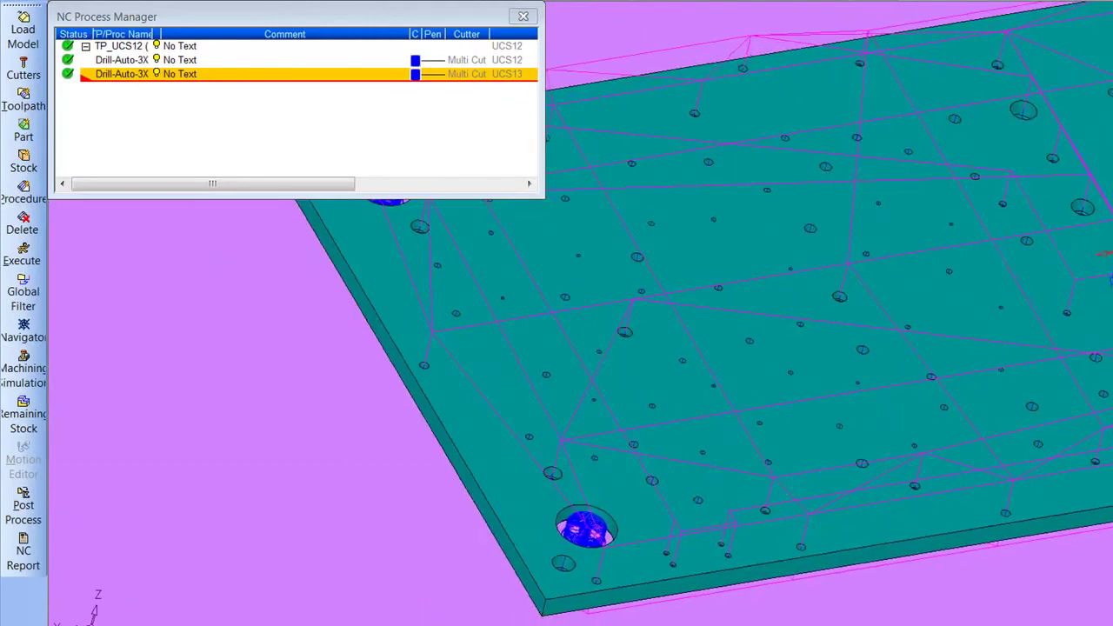
pyautogui.scroll(5, 879, 404)
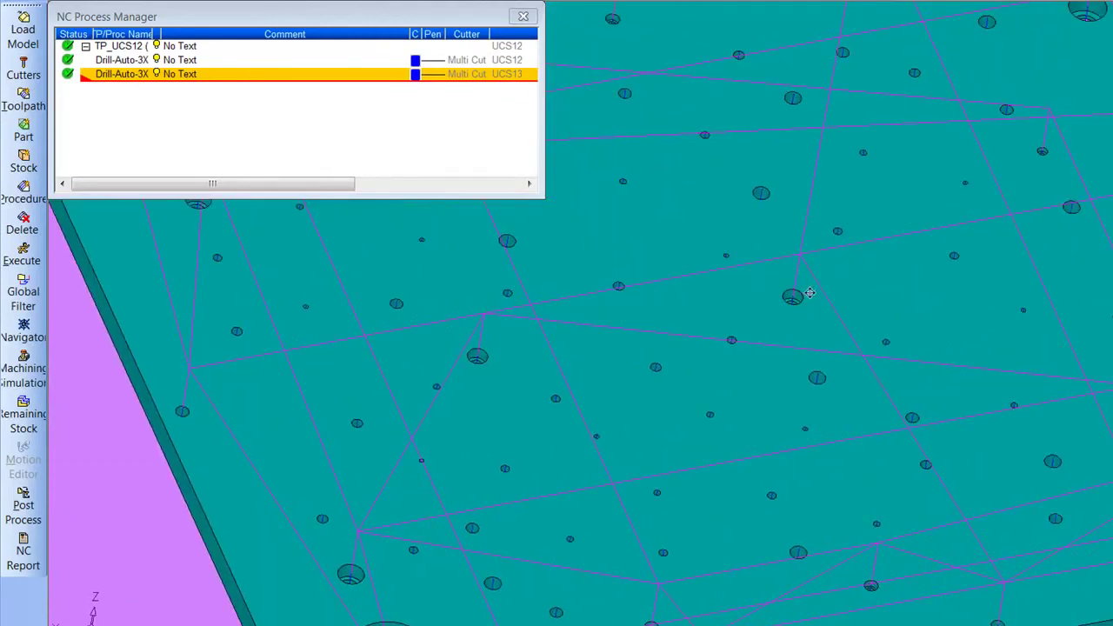
pyautogui.keyDown('ctrl'); pyautogui.moveTo(1040, 89); pyautogui.dragTo(751, 344, button='middle'); pyautogui.keyUp('ctrl')
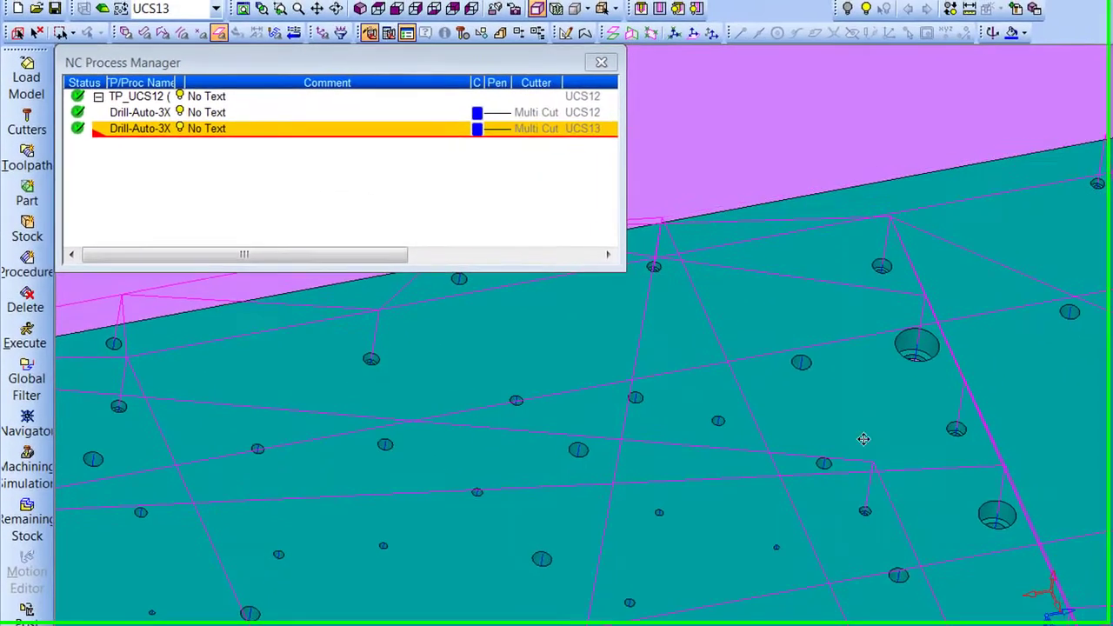
pyautogui.keyDown('ctrl'); pyautogui.moveTo(901, 348); pyautogui.dragTo(707, 350, button='middle'); pyautogui.keyUp('ctrl')
pyautogui.keyDown('ctrl'); pyautogui.moveTo(919, 361); pyautogui.dragTo(1014, 598, button='right'); pyautogui.keyUp('ctrl')
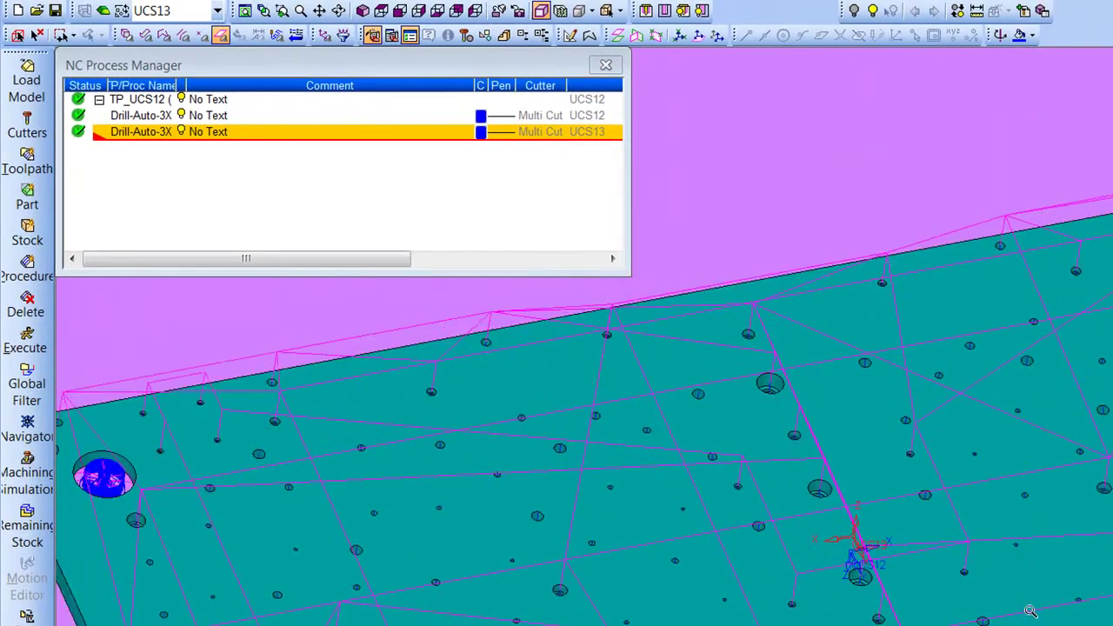
pyautogui.moveTo(1030, 611); pyautogui.dragTo(997, 518, button='middle')
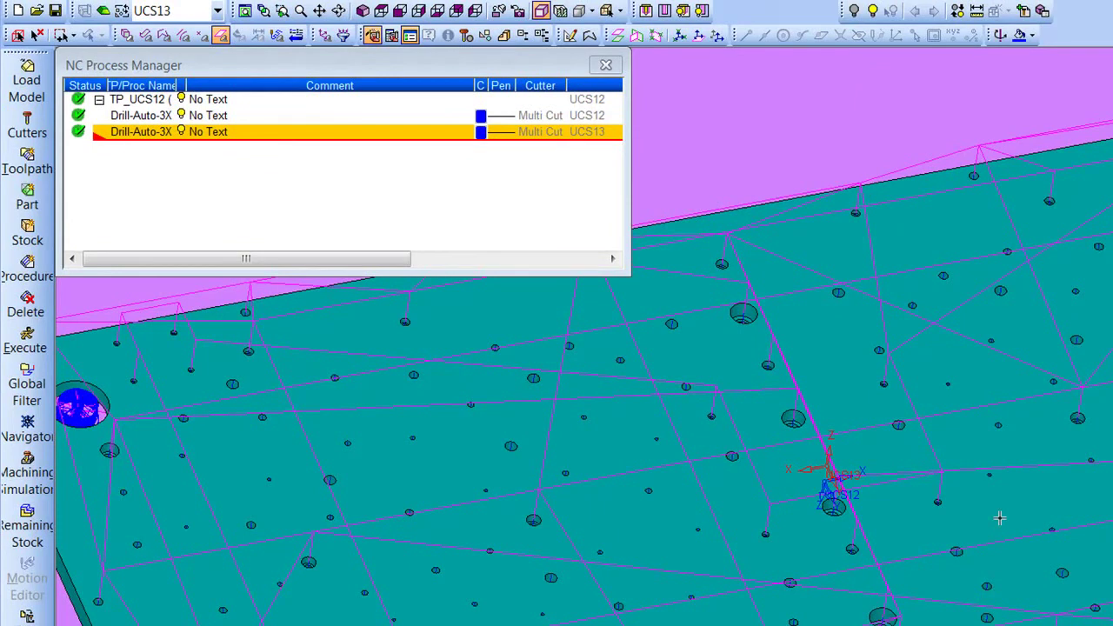
pyautogui.scroll(-4, 999, 518)
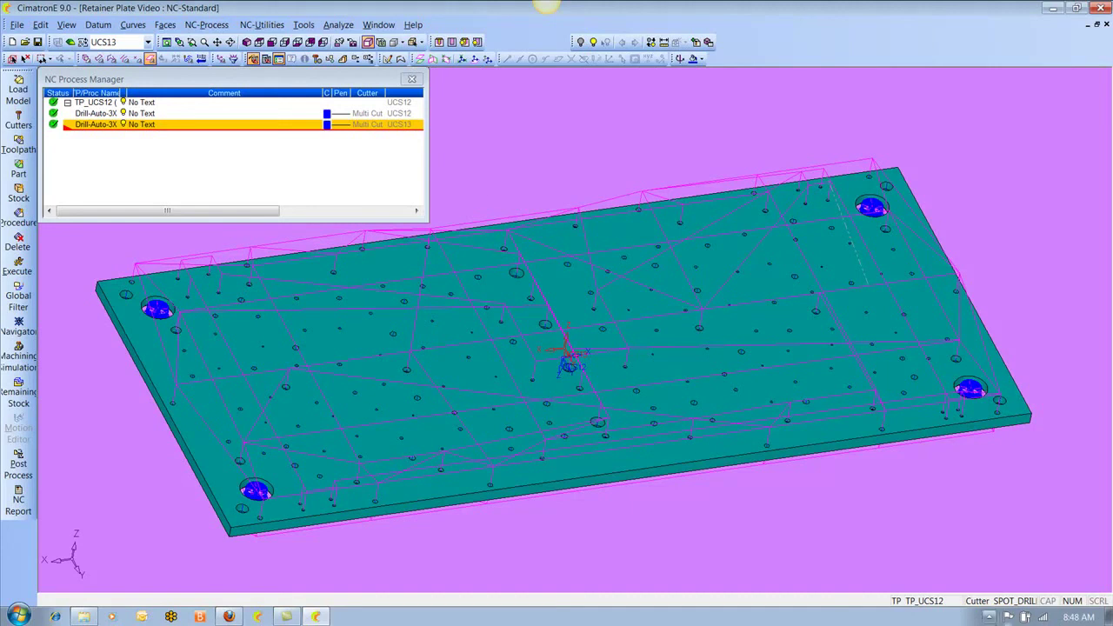
pyautogui.click(989, 616)
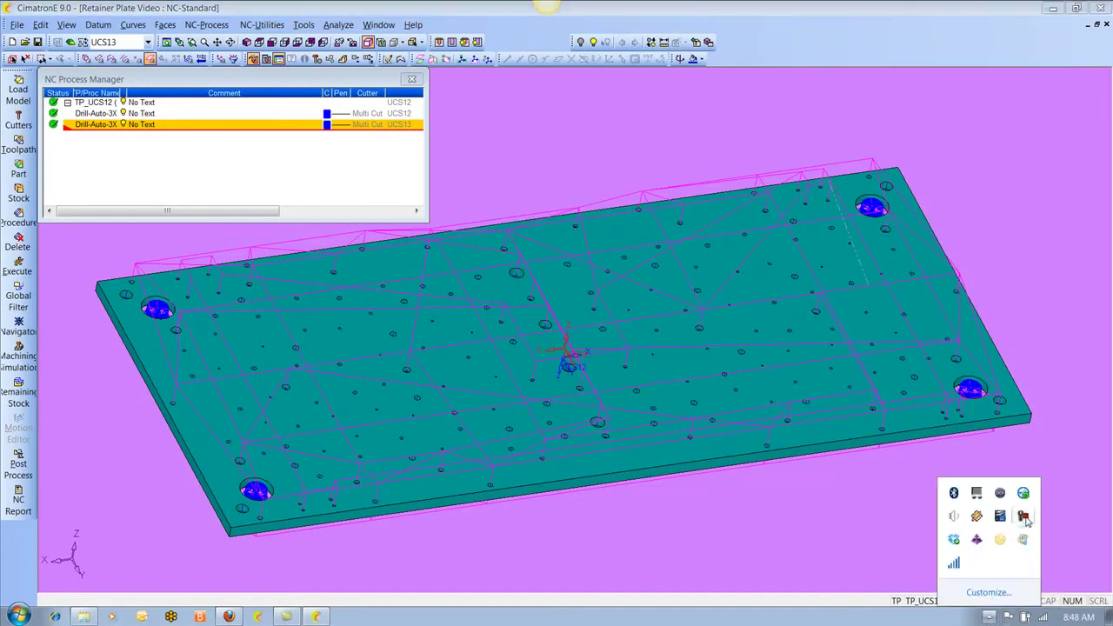